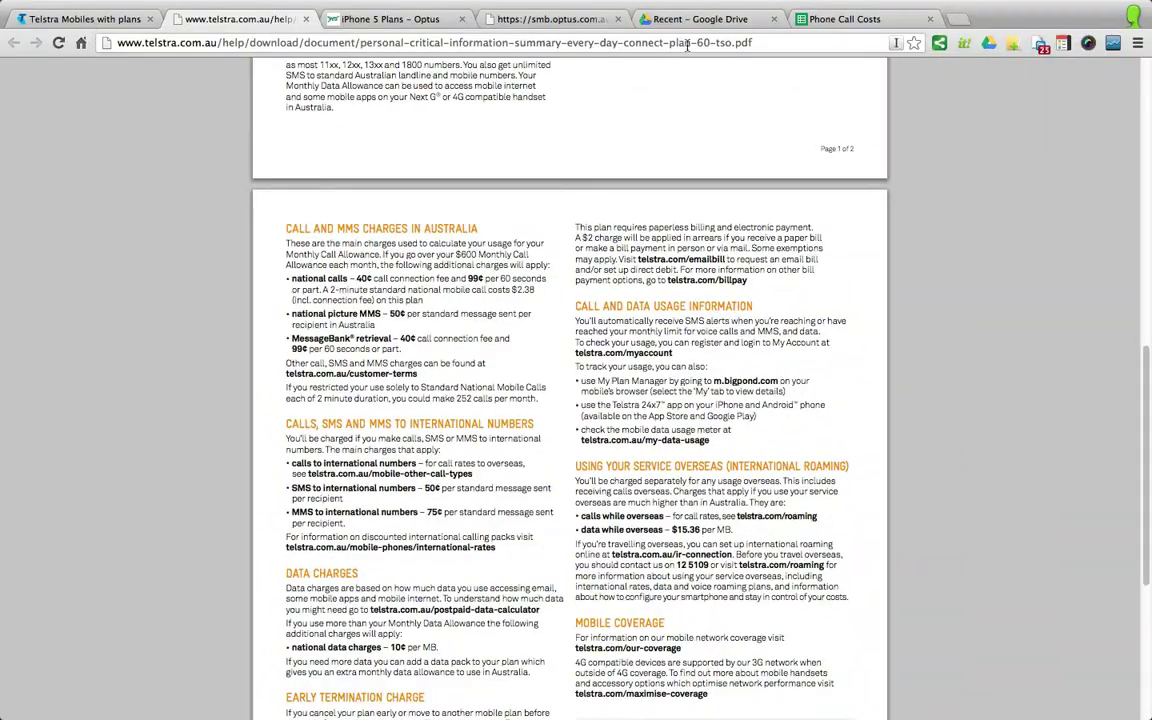
- Switch to Google Drive and create a new spreadsheet
click(702, 20)
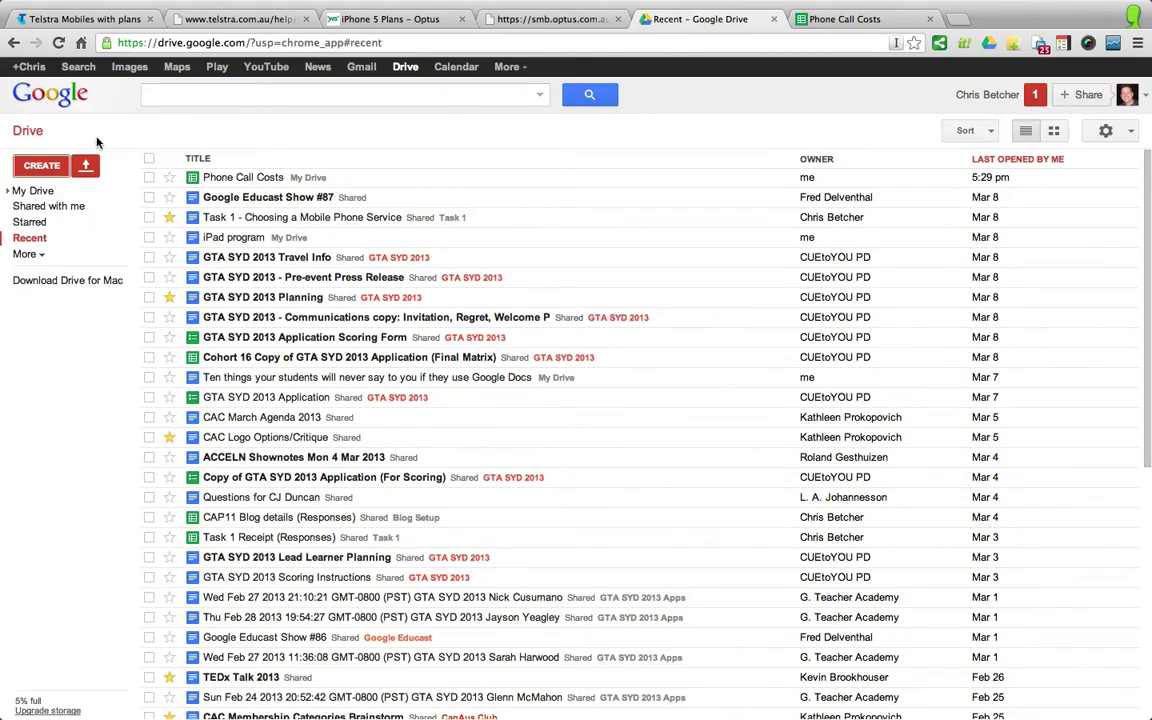
click(30, 168)
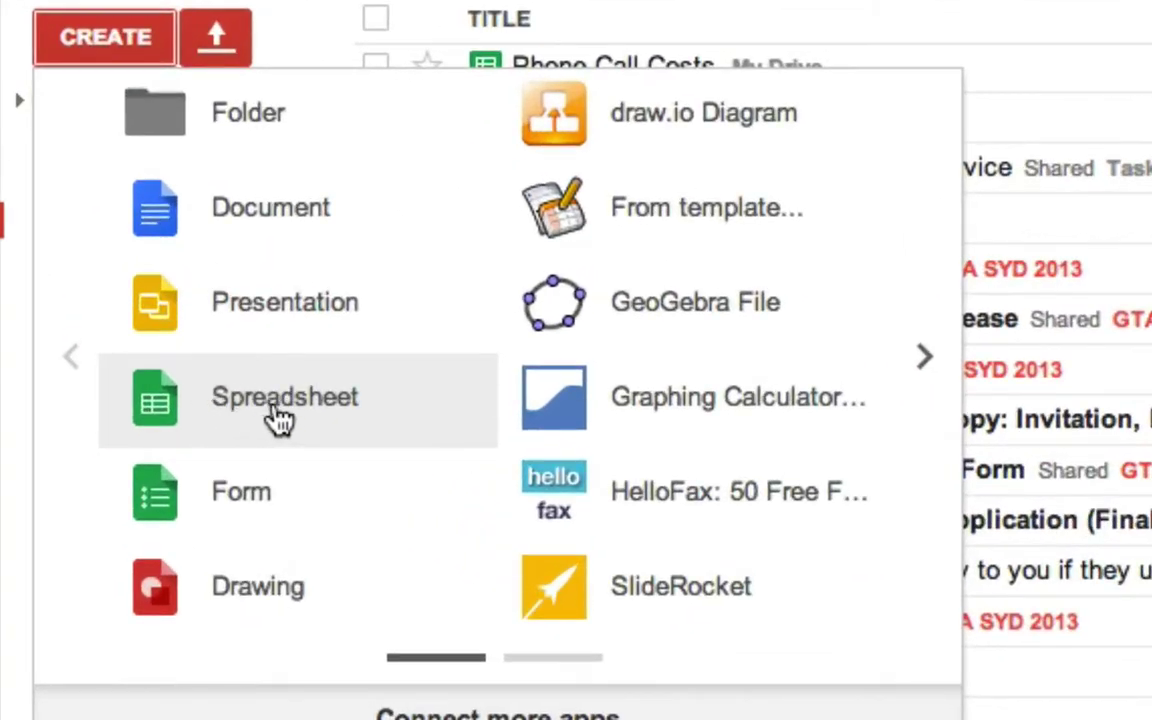
click(280, 420)
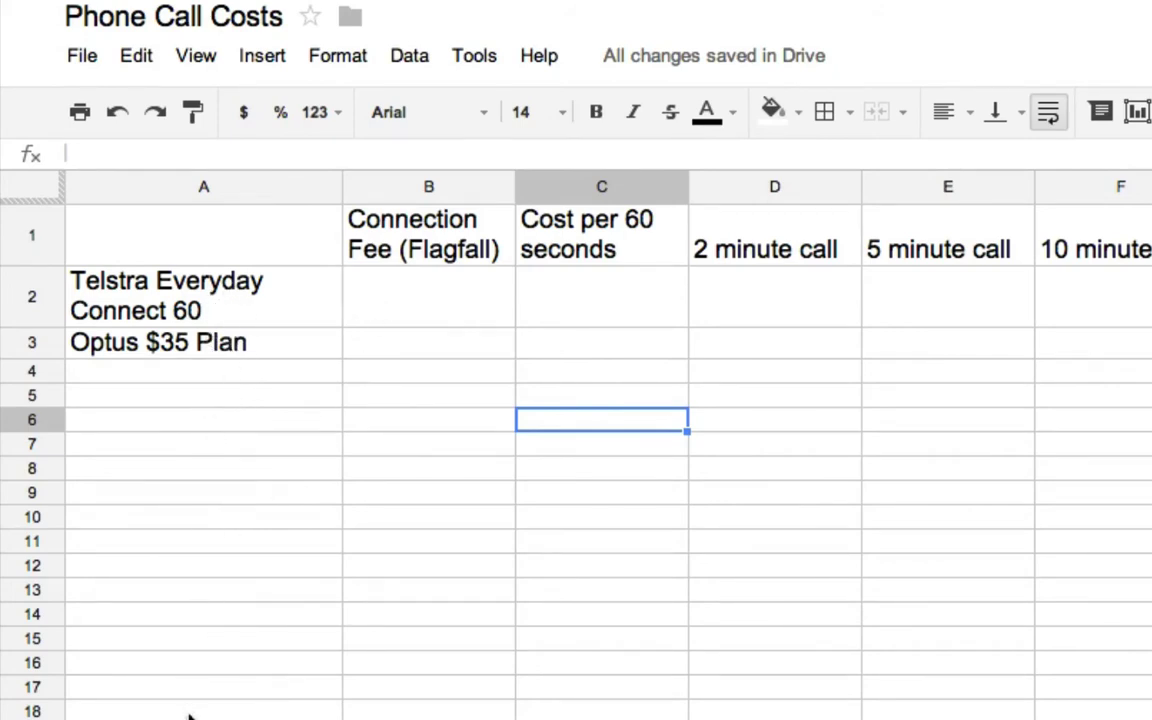
- Enter .40 as the connection fee and .99 as the cost per 60 seconds for Telstra Everyday Connect 60
click(441, 303)
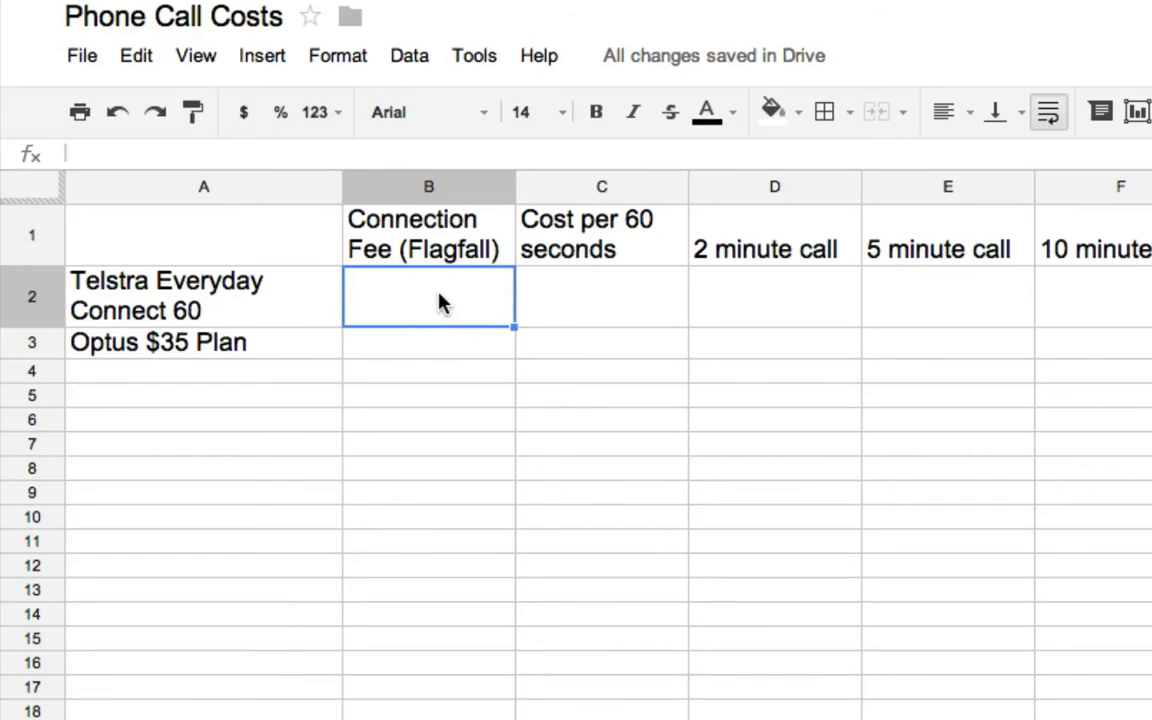
text(.40)
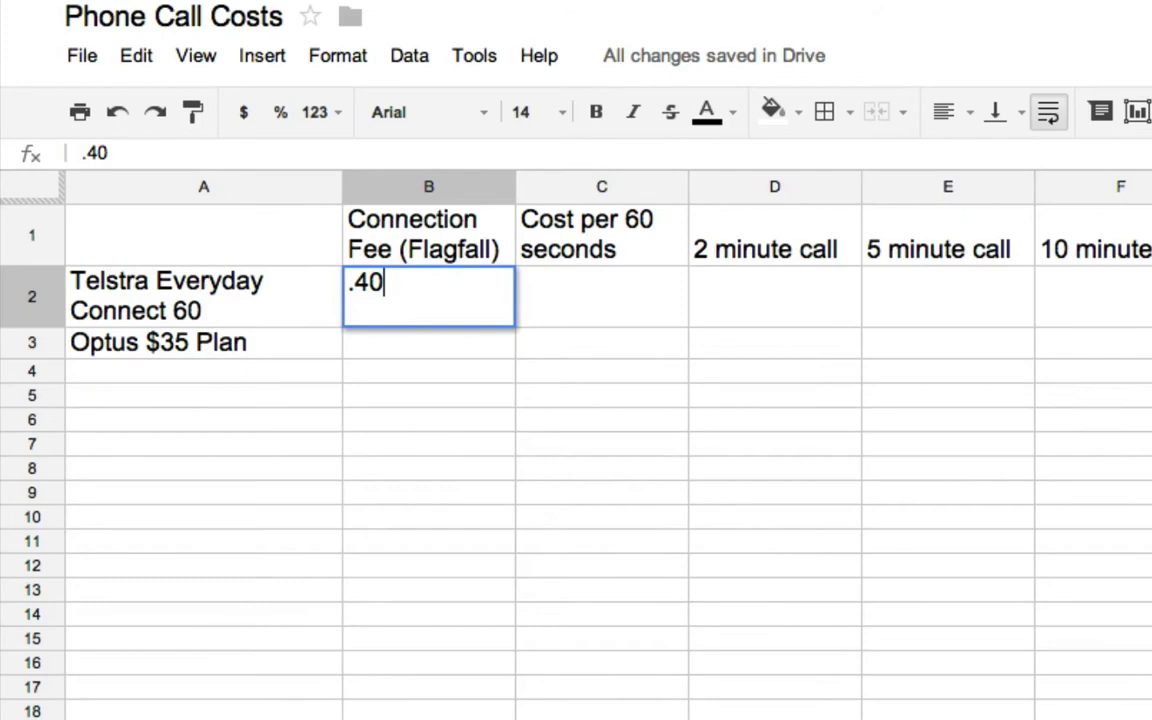
key(Tab)
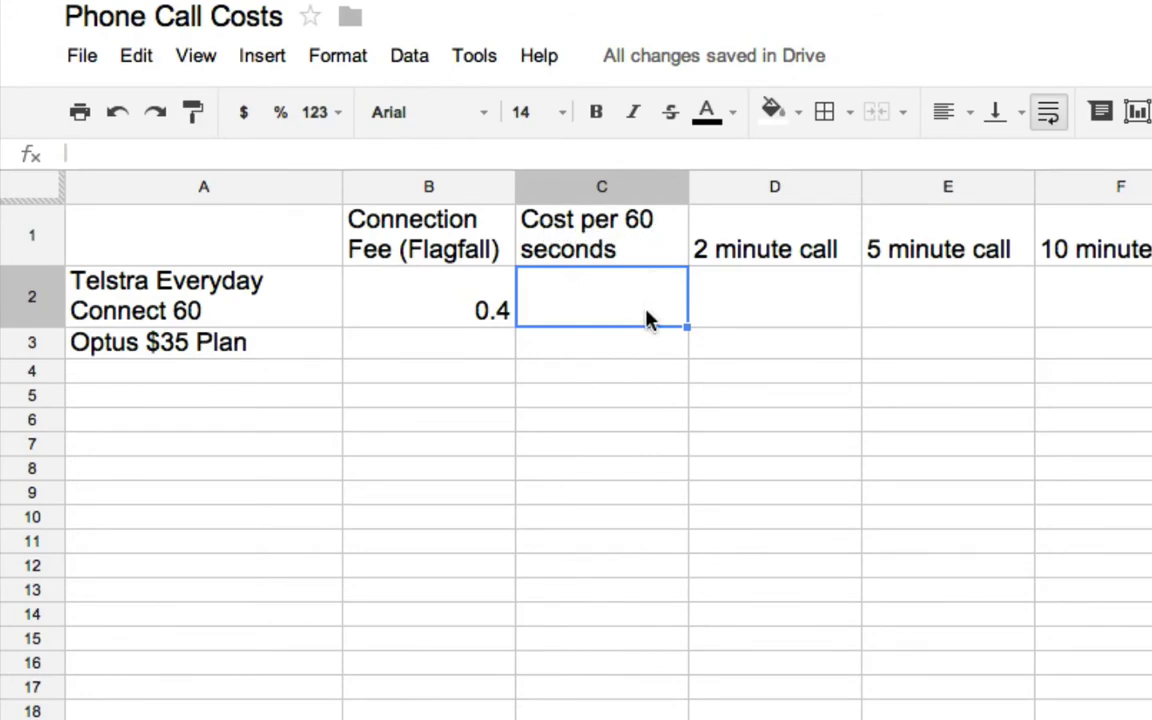
text(.99)
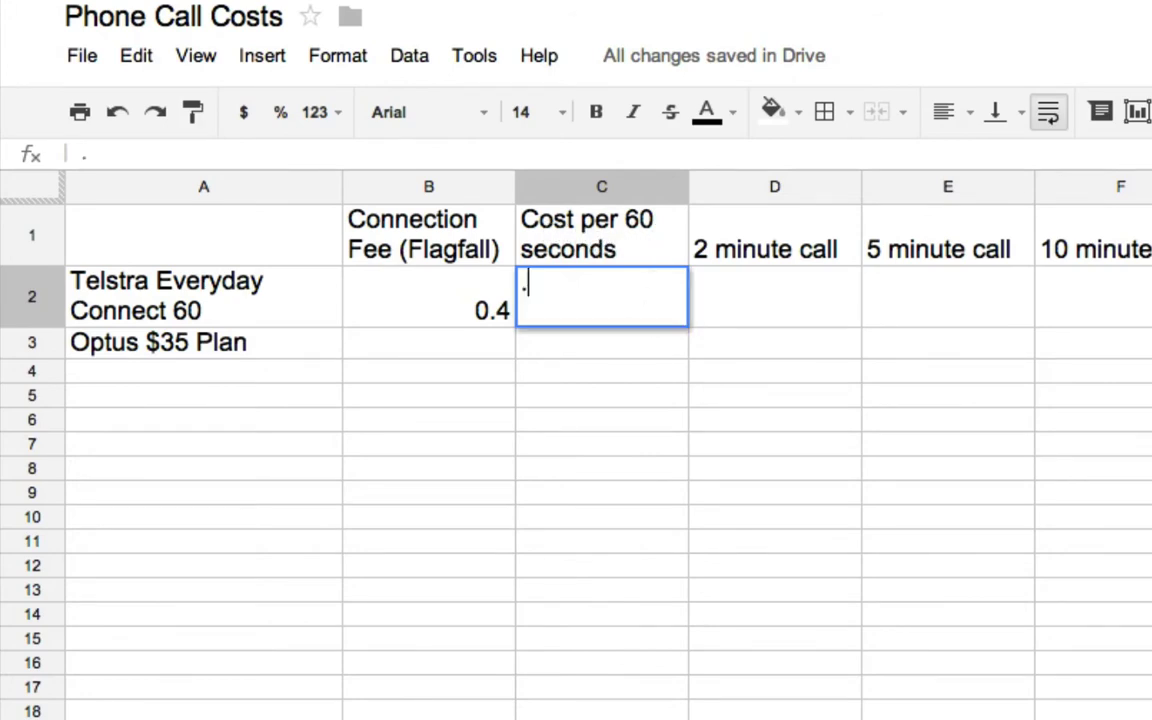
click(814, 336)
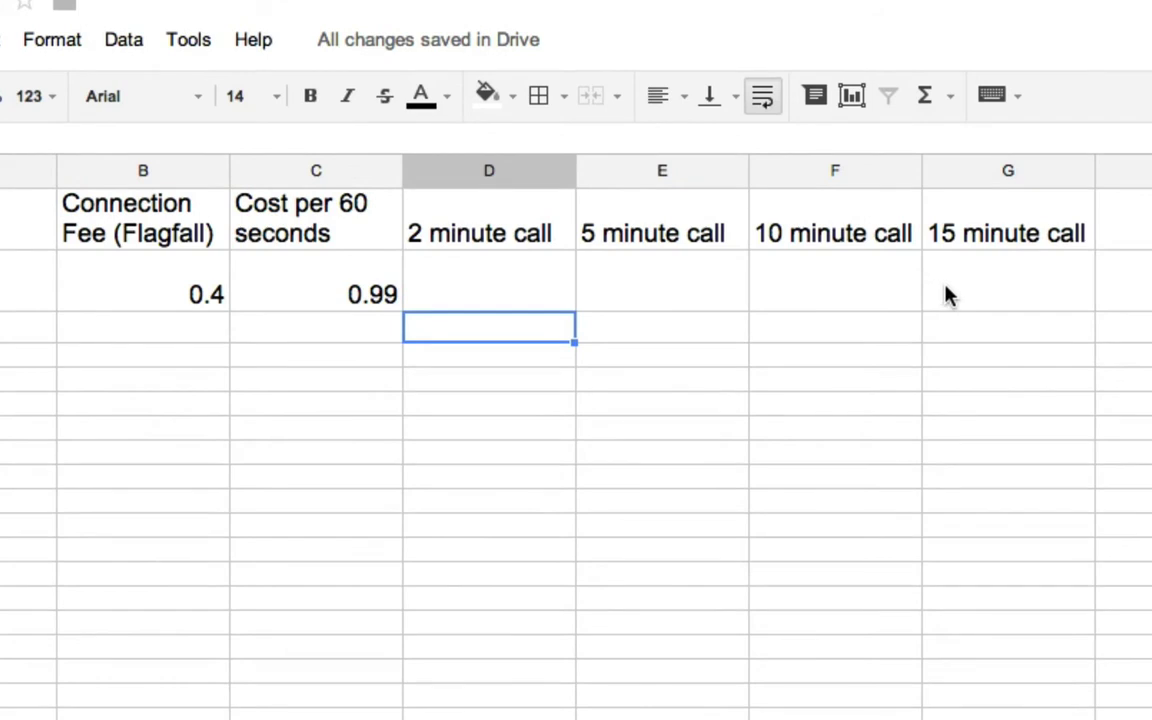
- Calculate the Telstra 2 minute call cost in D2 with the formula =B2+(C2*2)
click(505, 292)
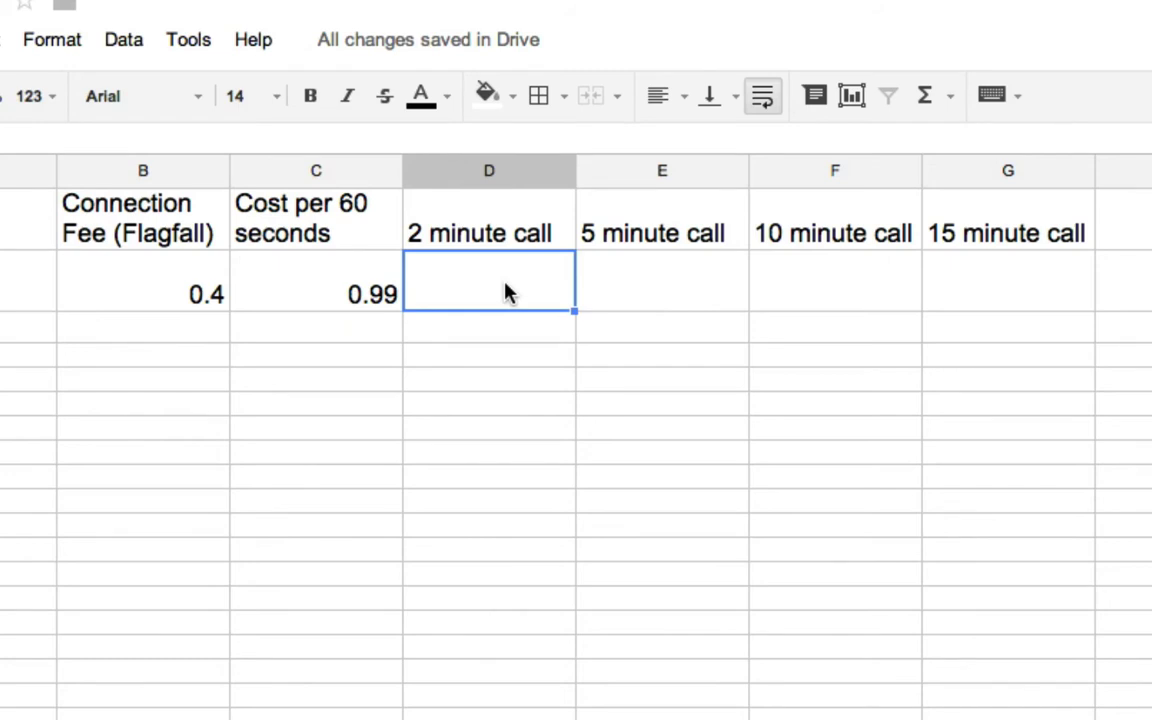
text(=)
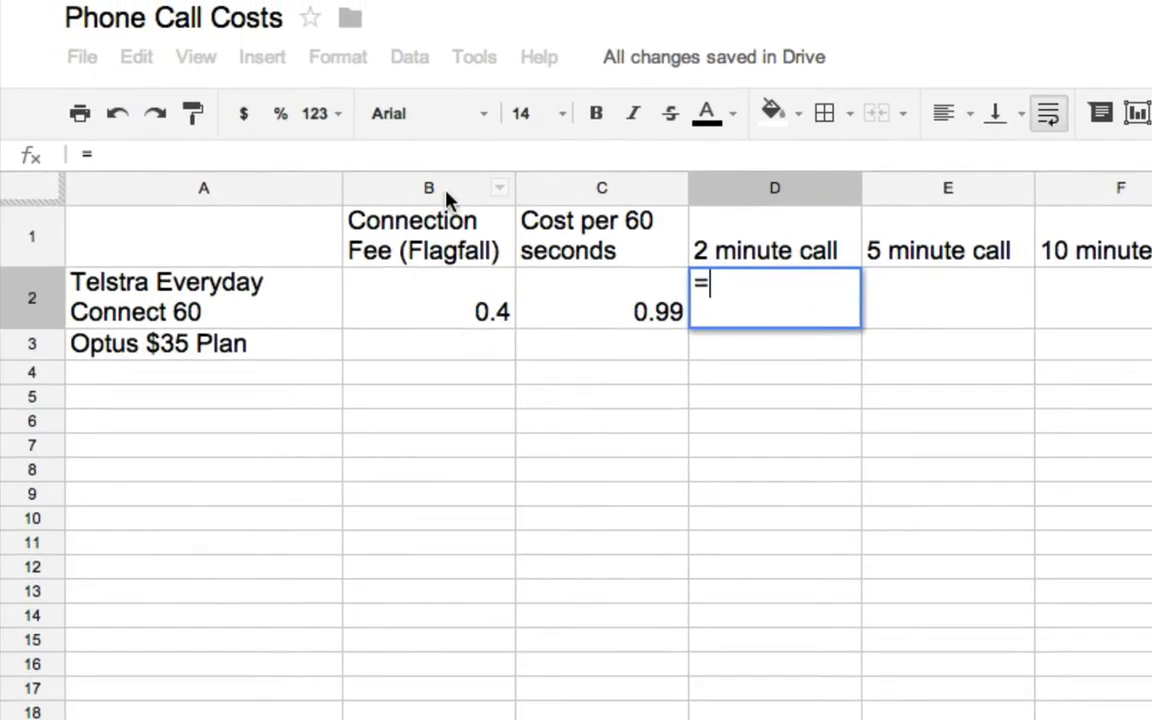
click(445, 309)
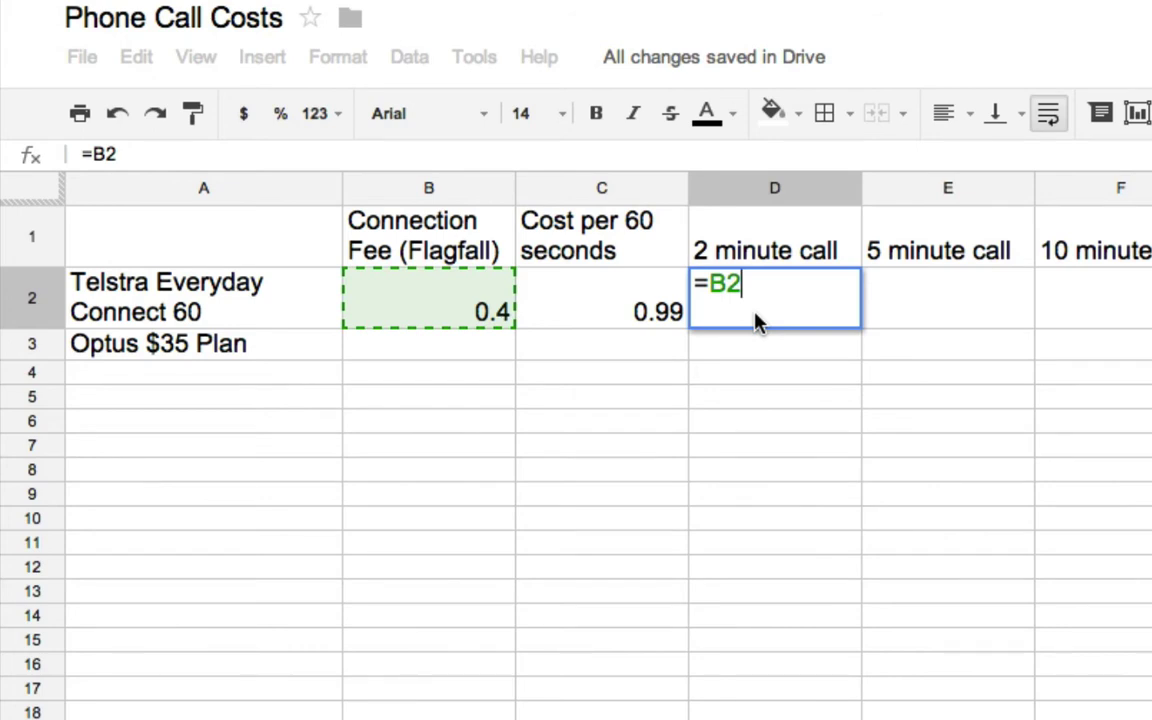
text(+)
text(()
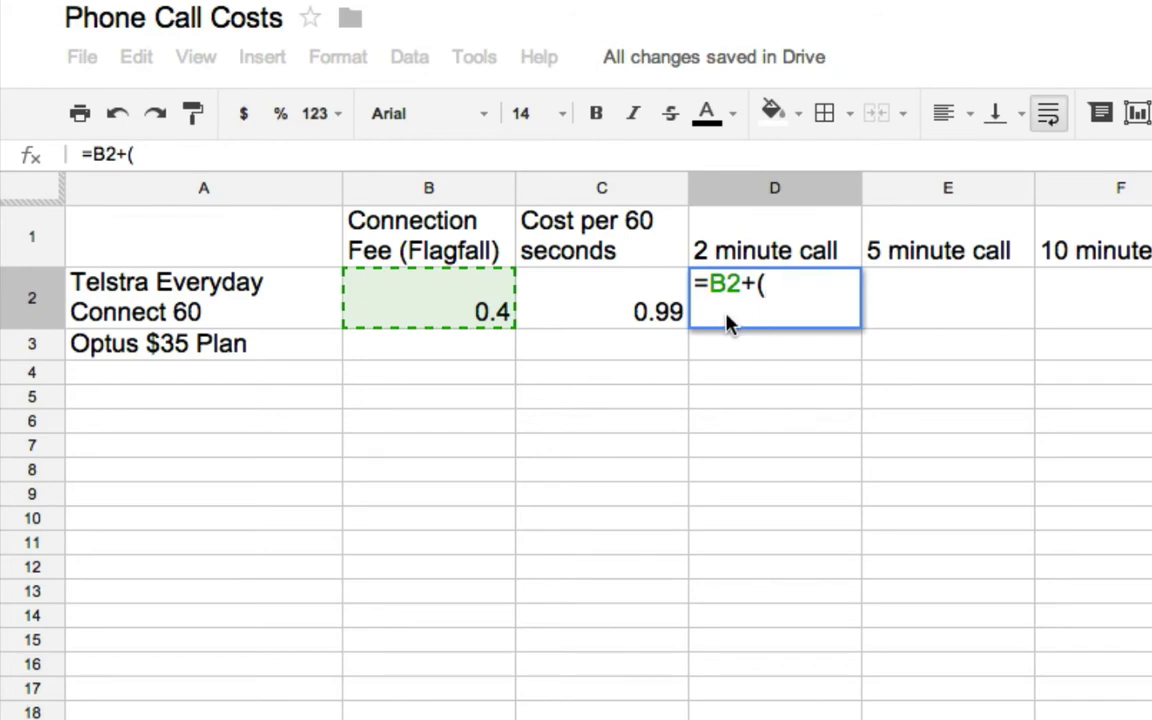
click(618, 296)
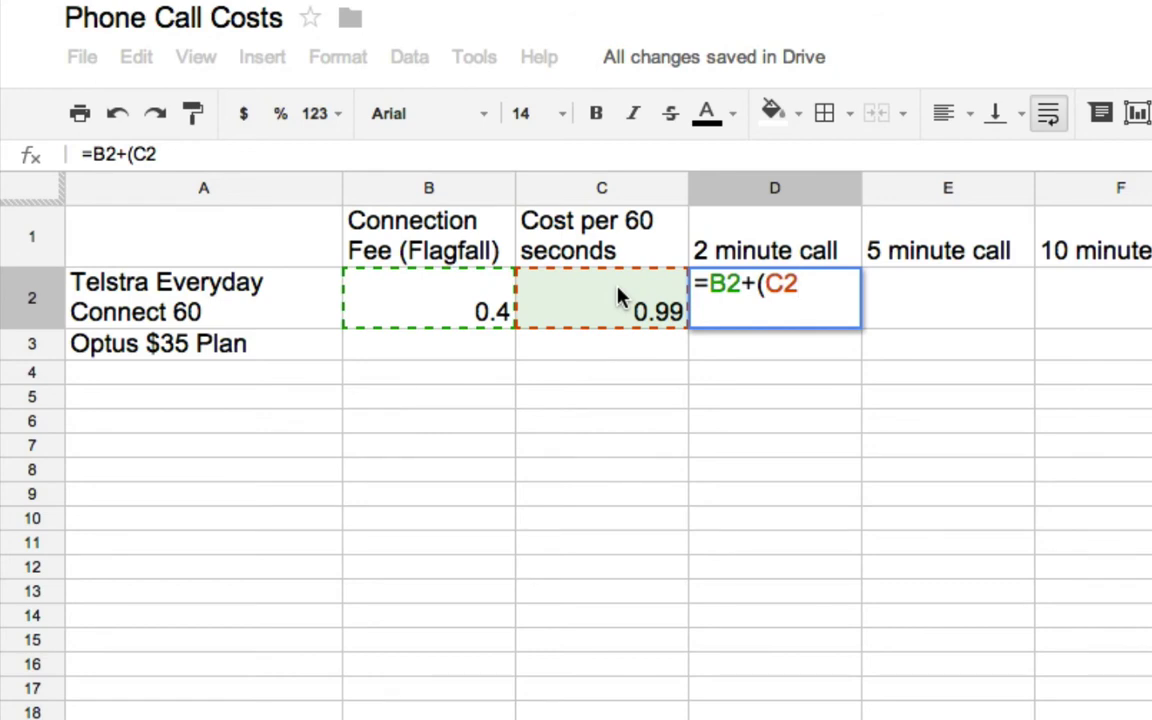
text(*)
text(2))
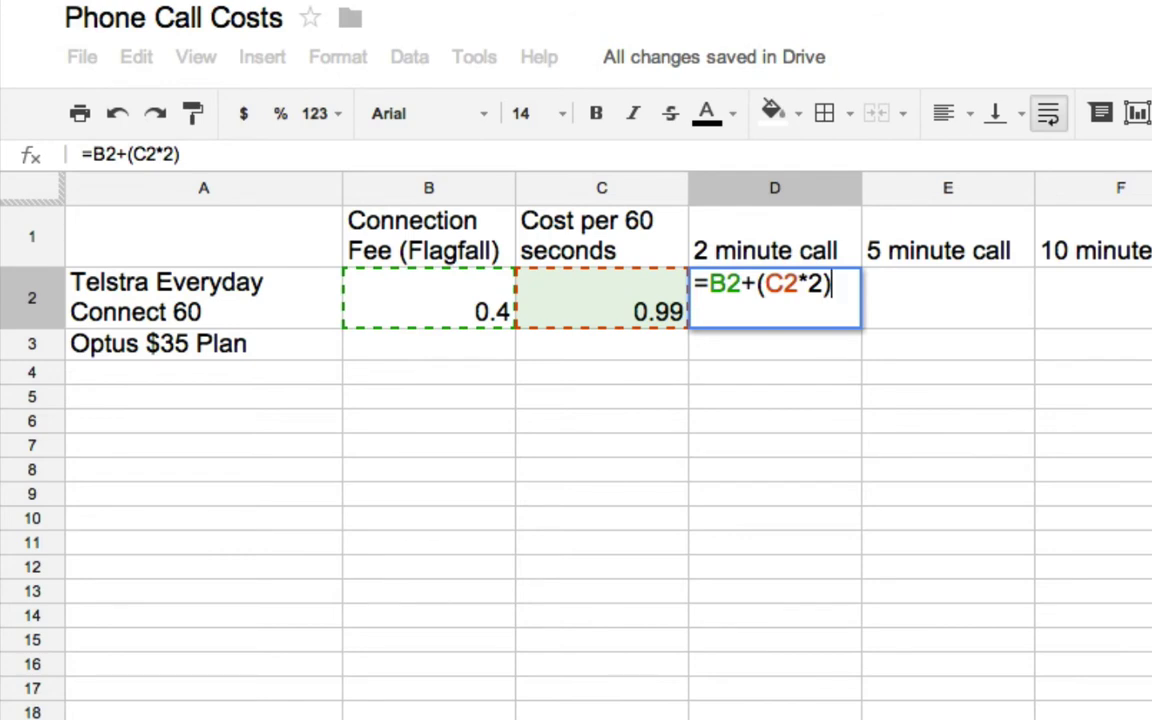
key(Return)
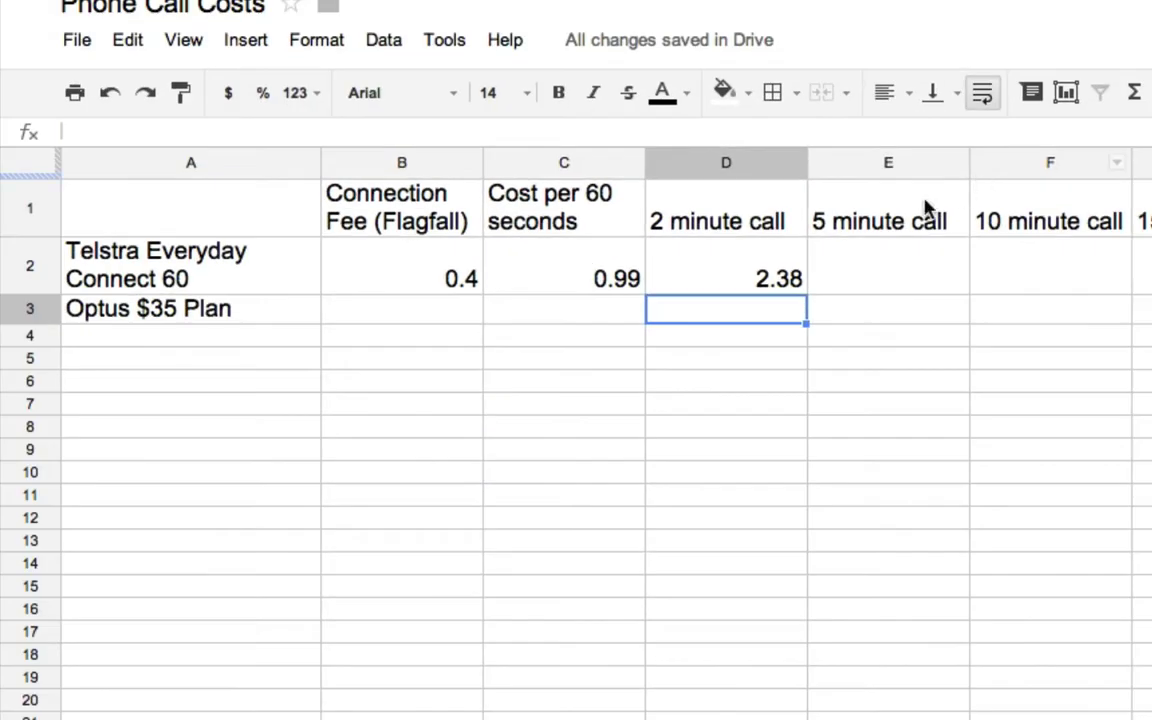
- Calculate the Telstra 5 minute call cost in E2 with the formula =B2+(C2*5)
click(888, 281)
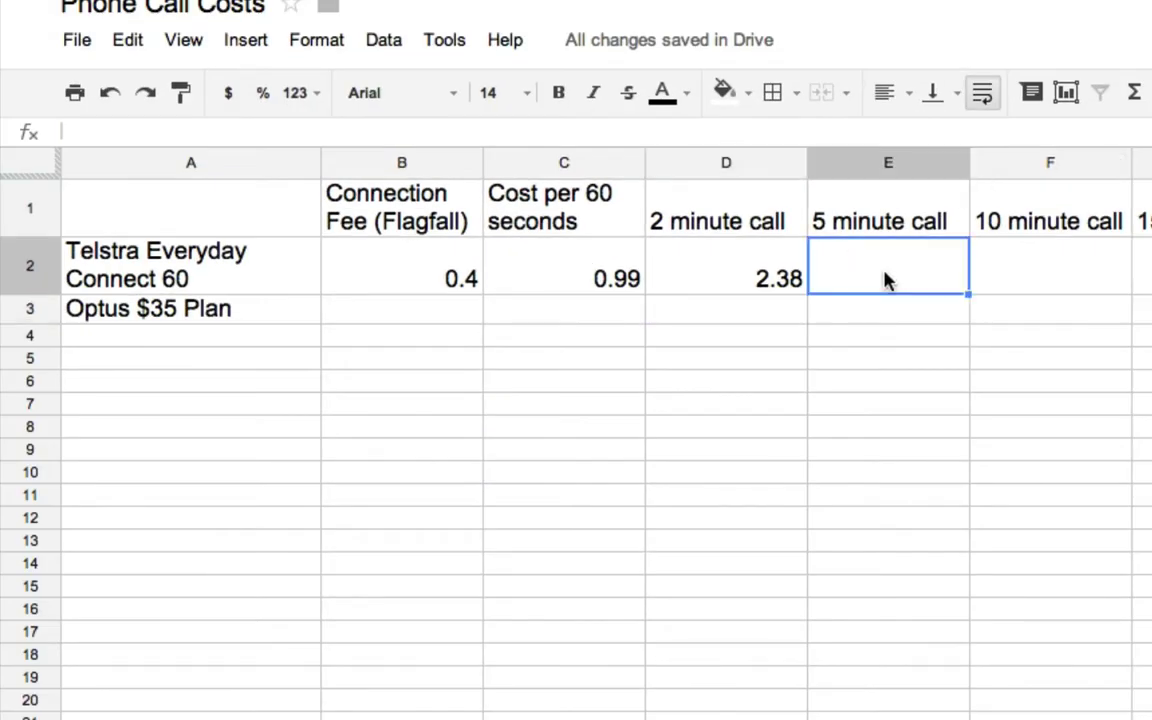
text(=)
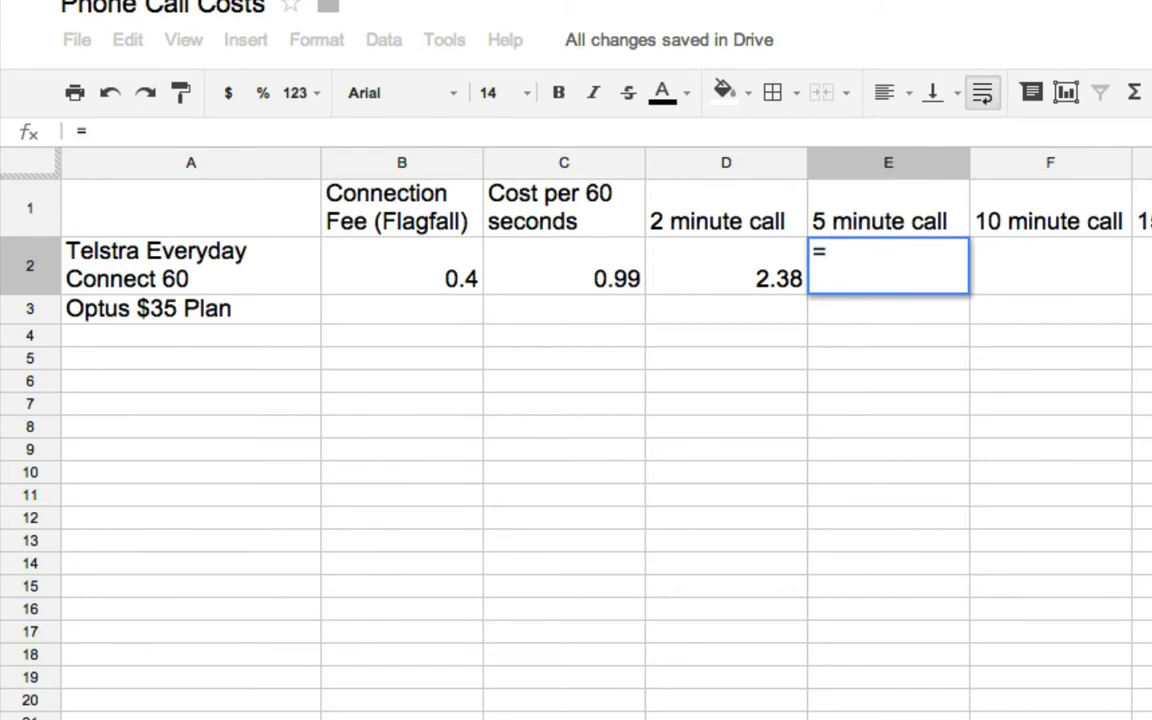
click(432, 270)
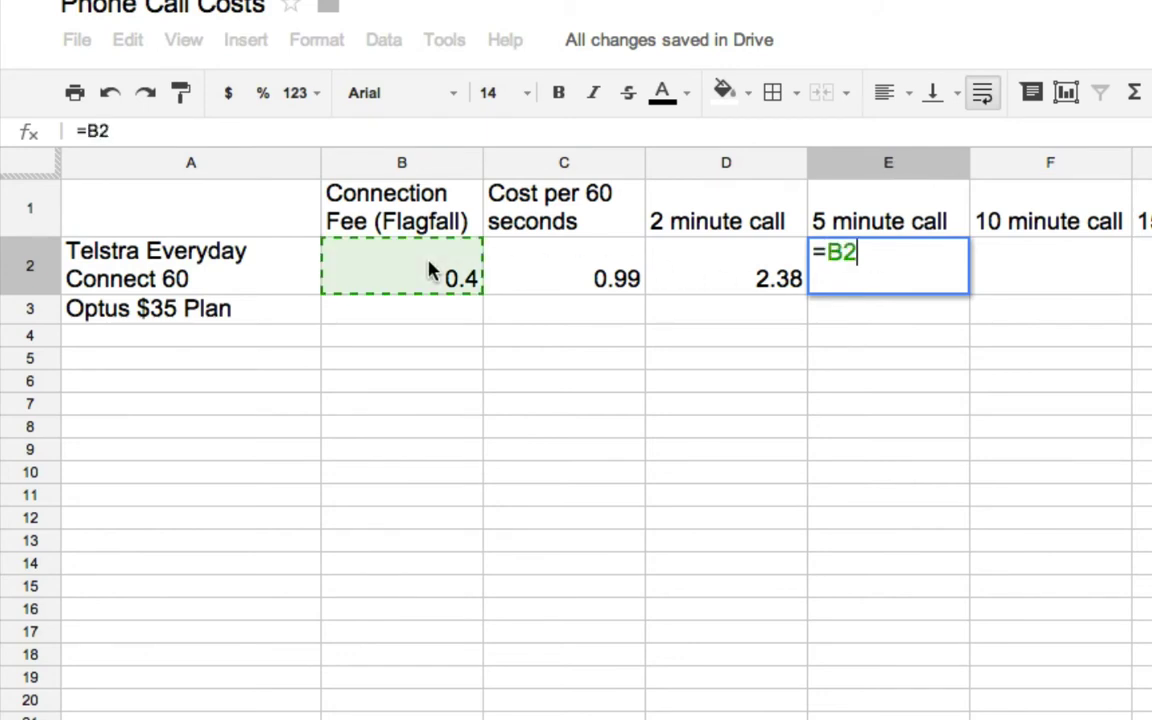
text(+()
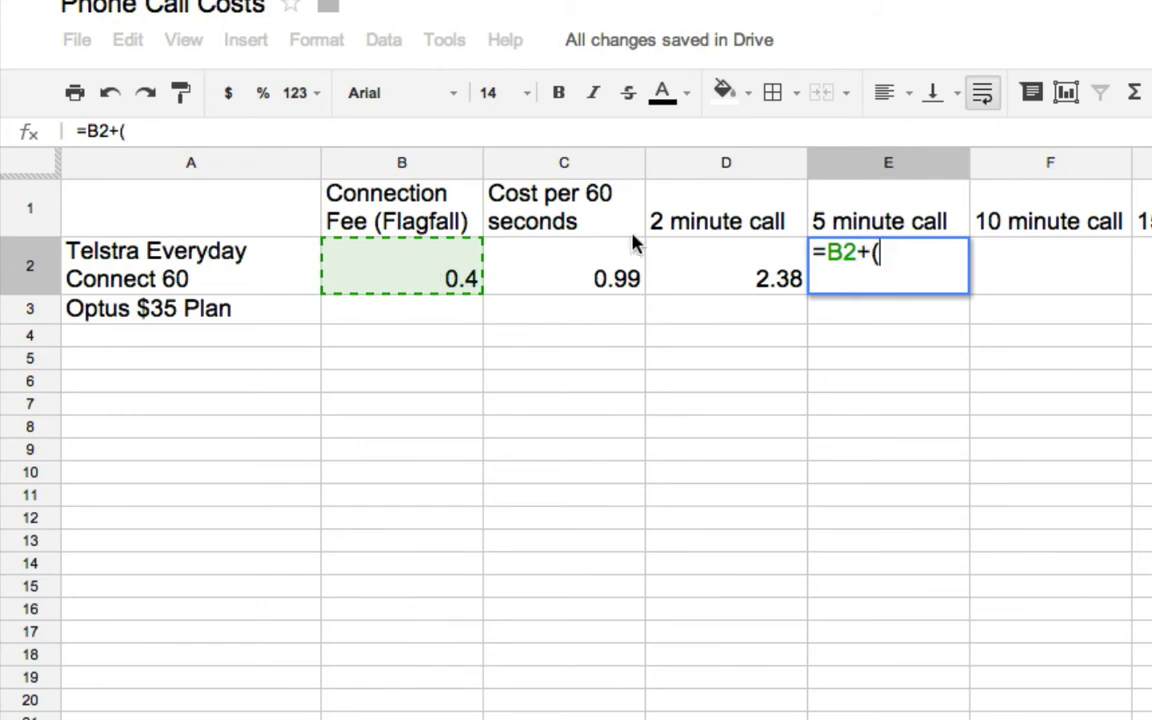
click(579, 276)
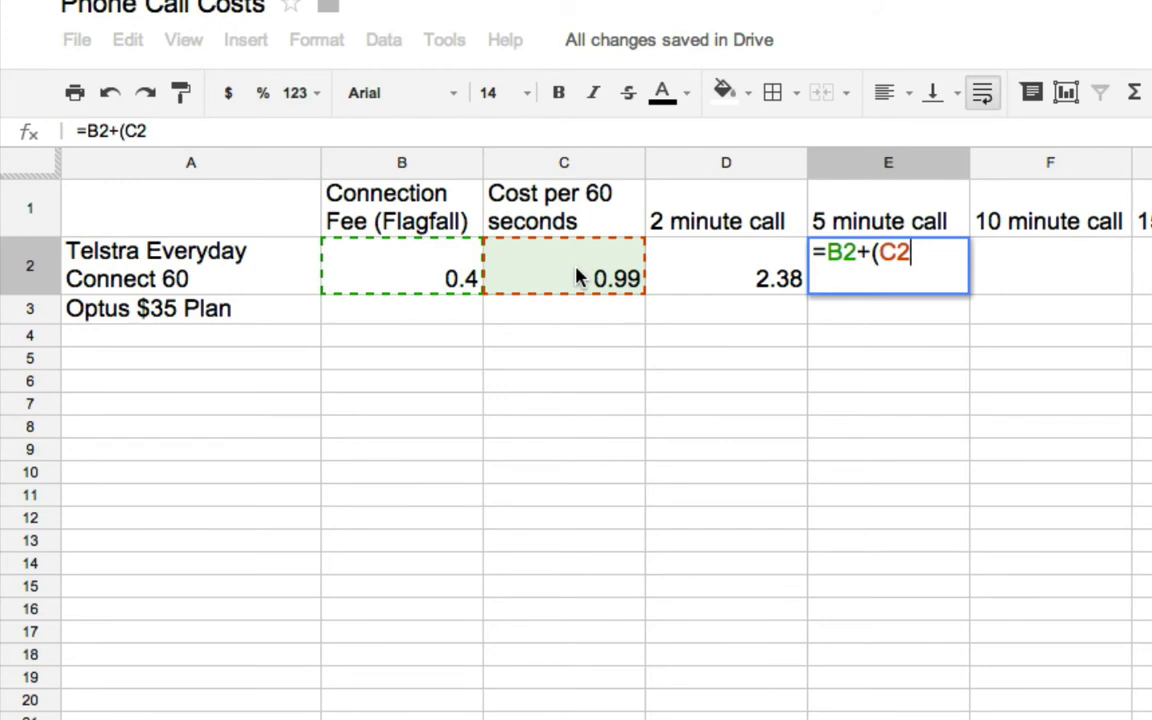
text(*5)
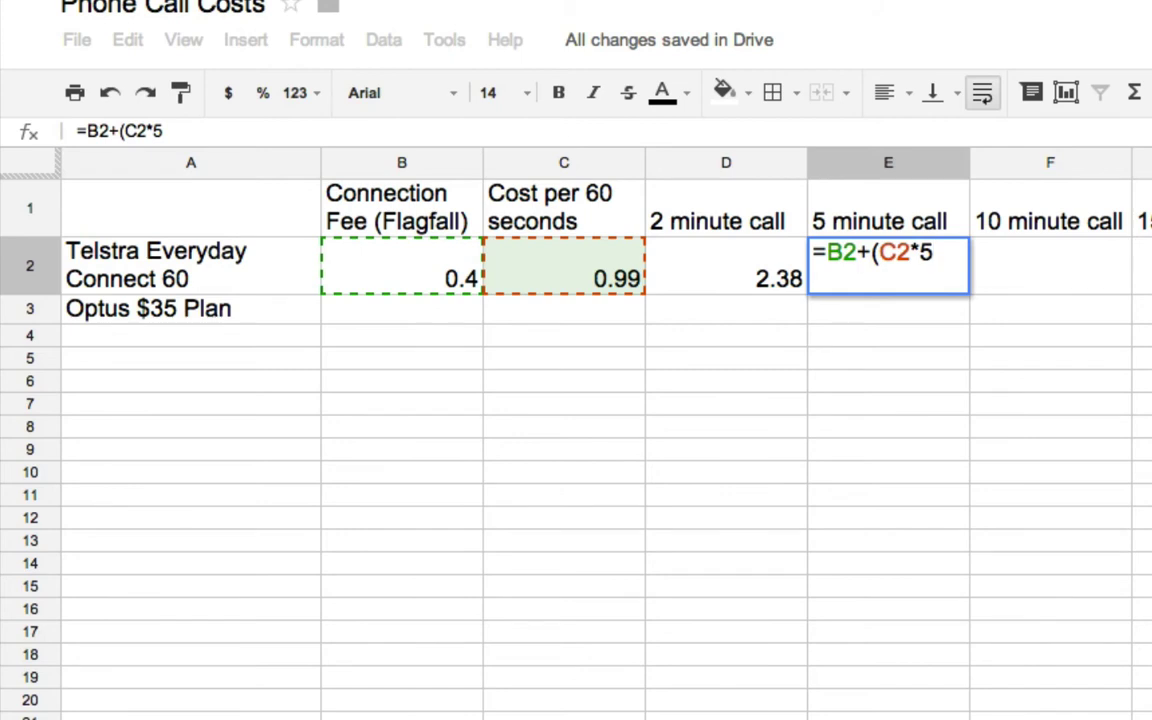
text())
key(Return)
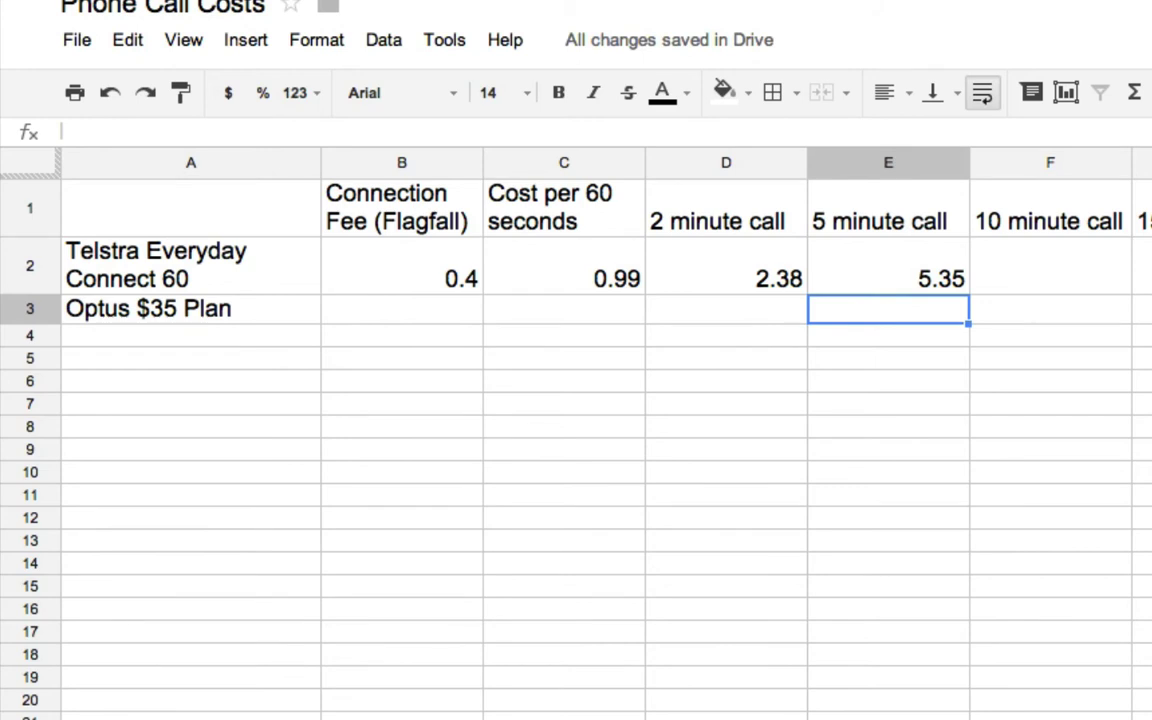
- Calculate the Telstra 10 minute call cost in F2 with the formula =B2+(C2*10)
click(1068, 286)
text(=)
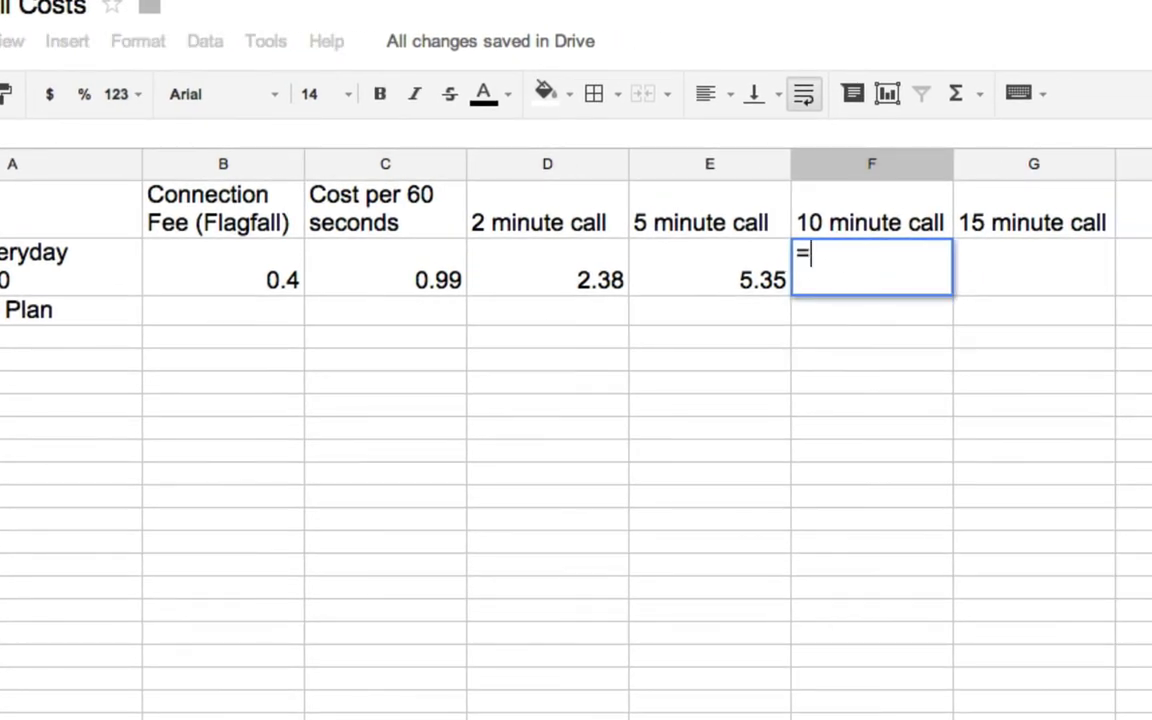
click(203, 285)
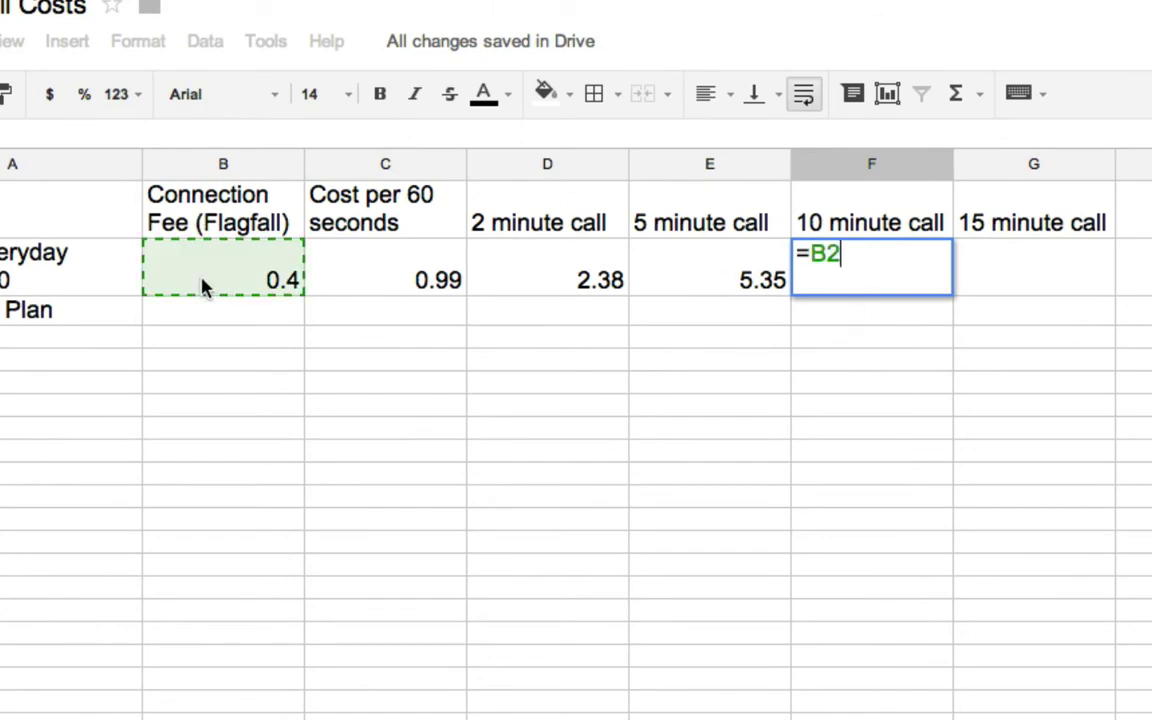
text(+()
click(370, 280)
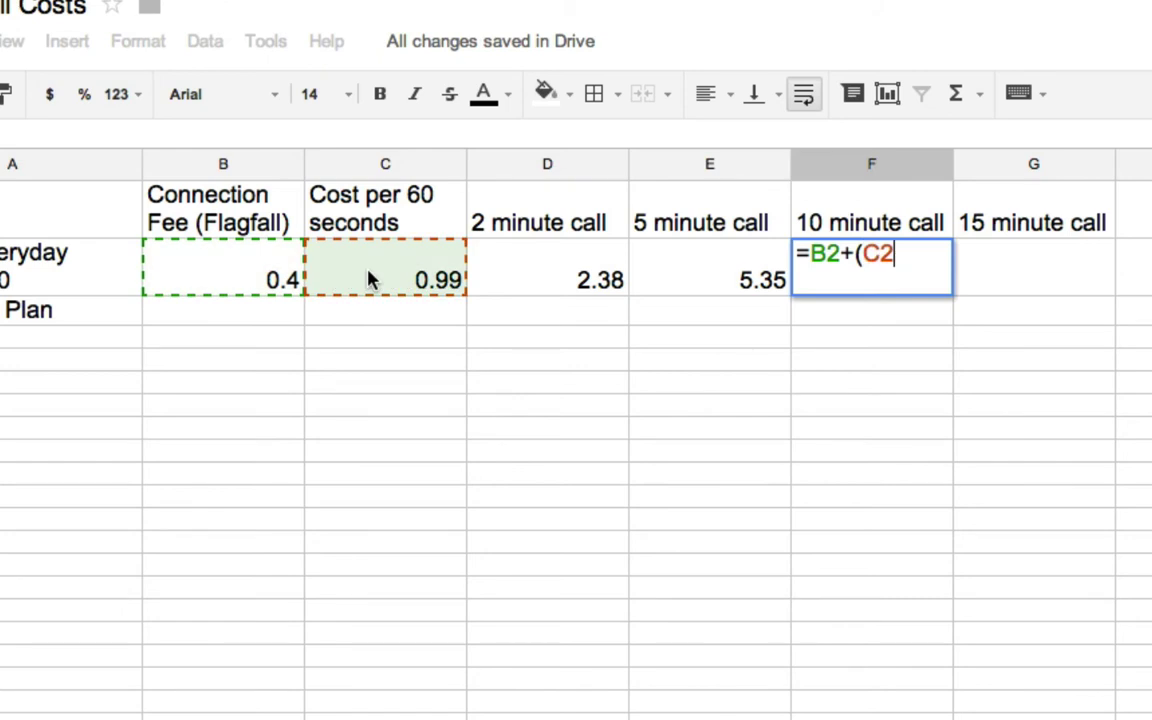
text(*10)
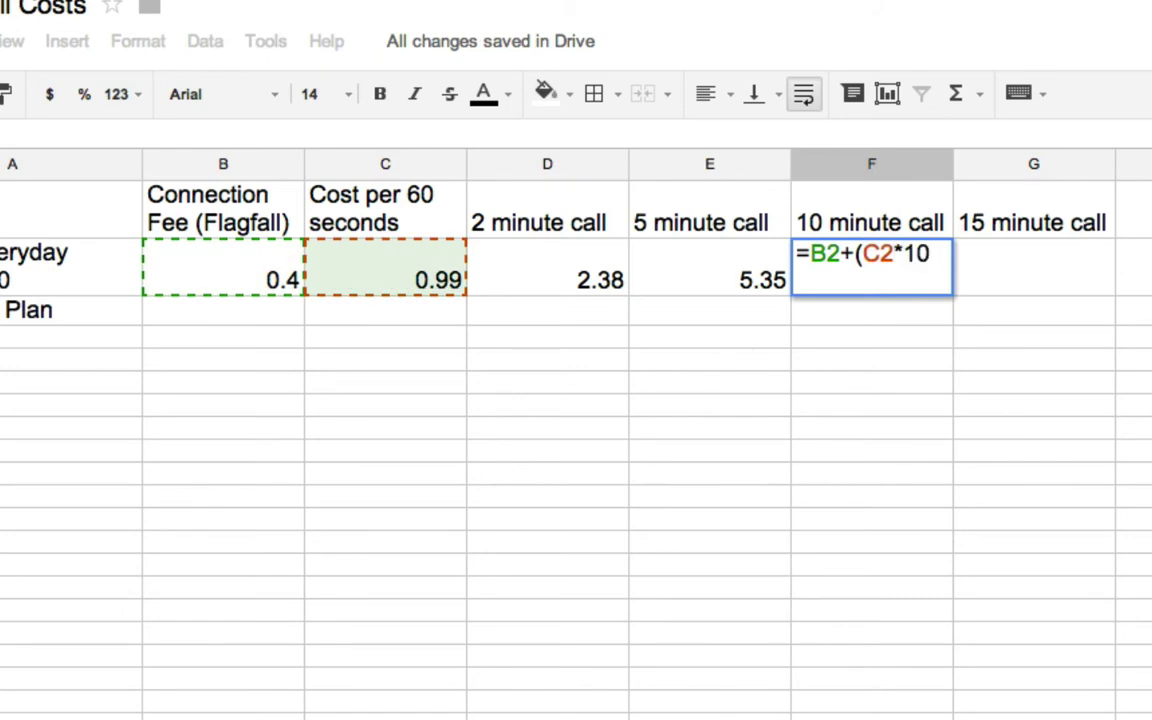
text())
key(Return)
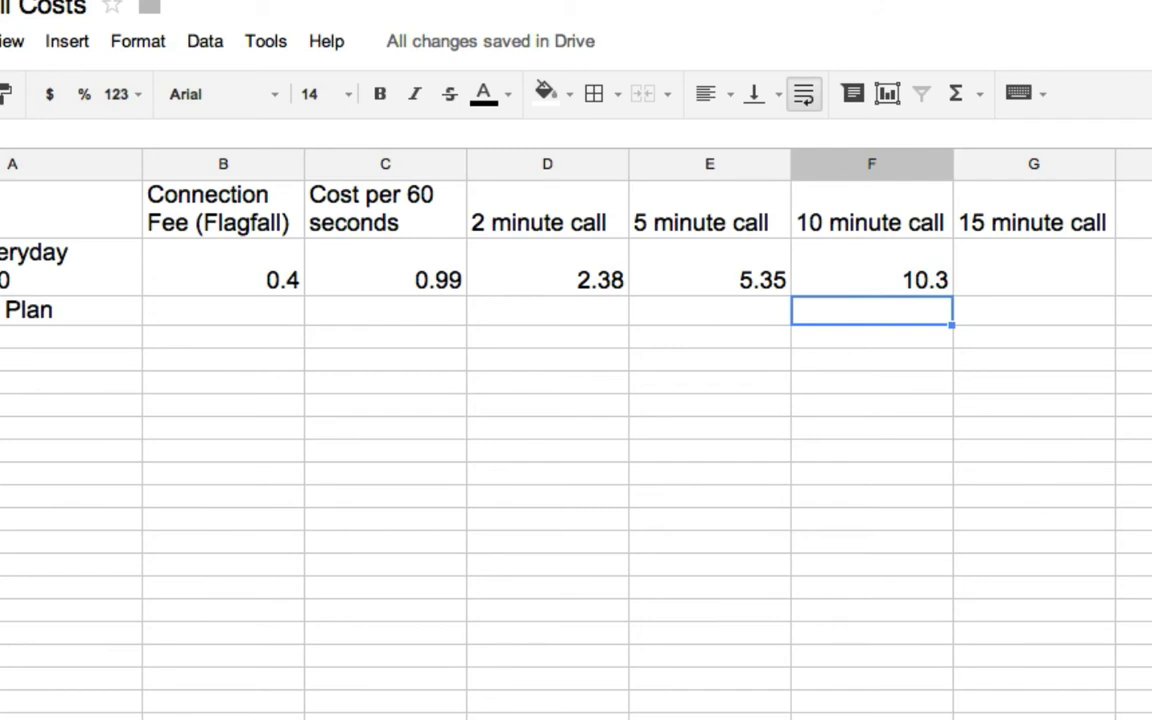
- Calculate the Telstra 15 minute call cost in G2 with the formula =B2+(C2*15)
click(1007, 273)
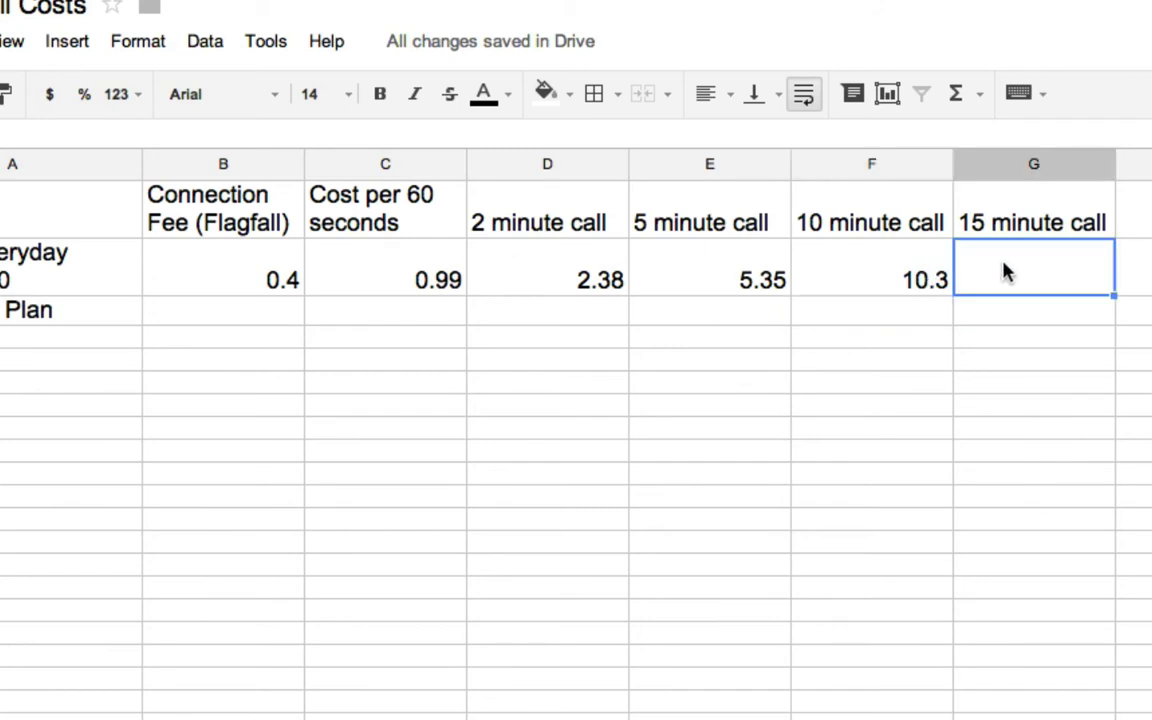
text(=)
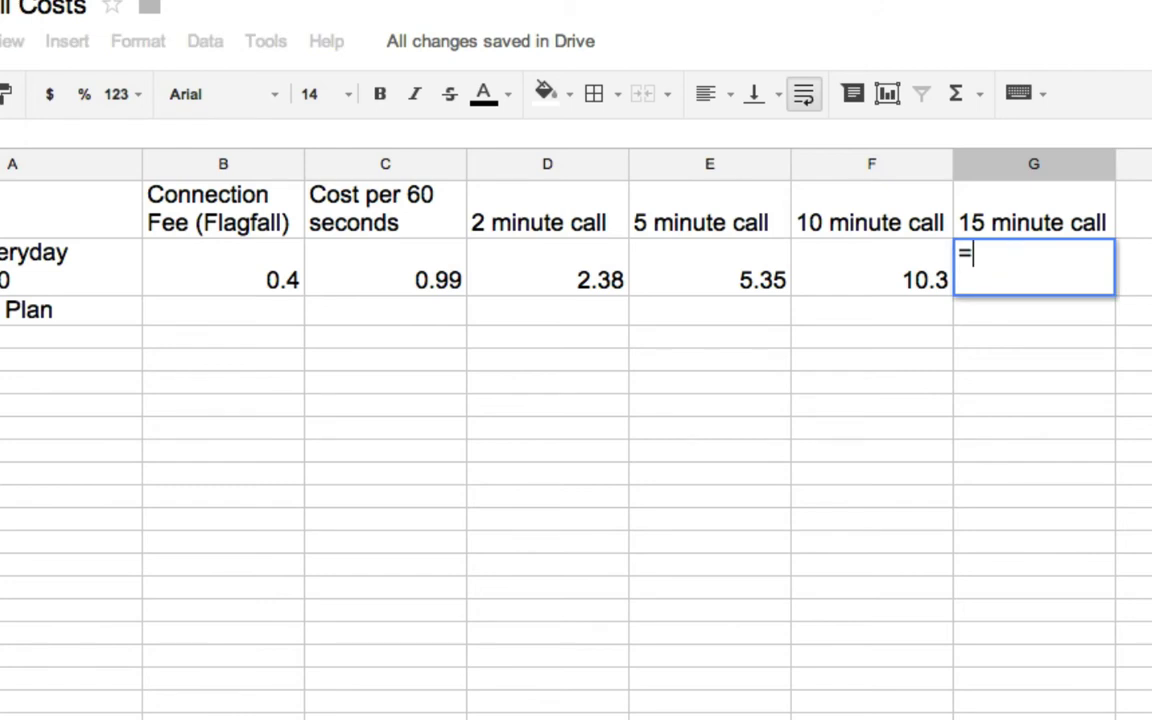
click(270, 281)
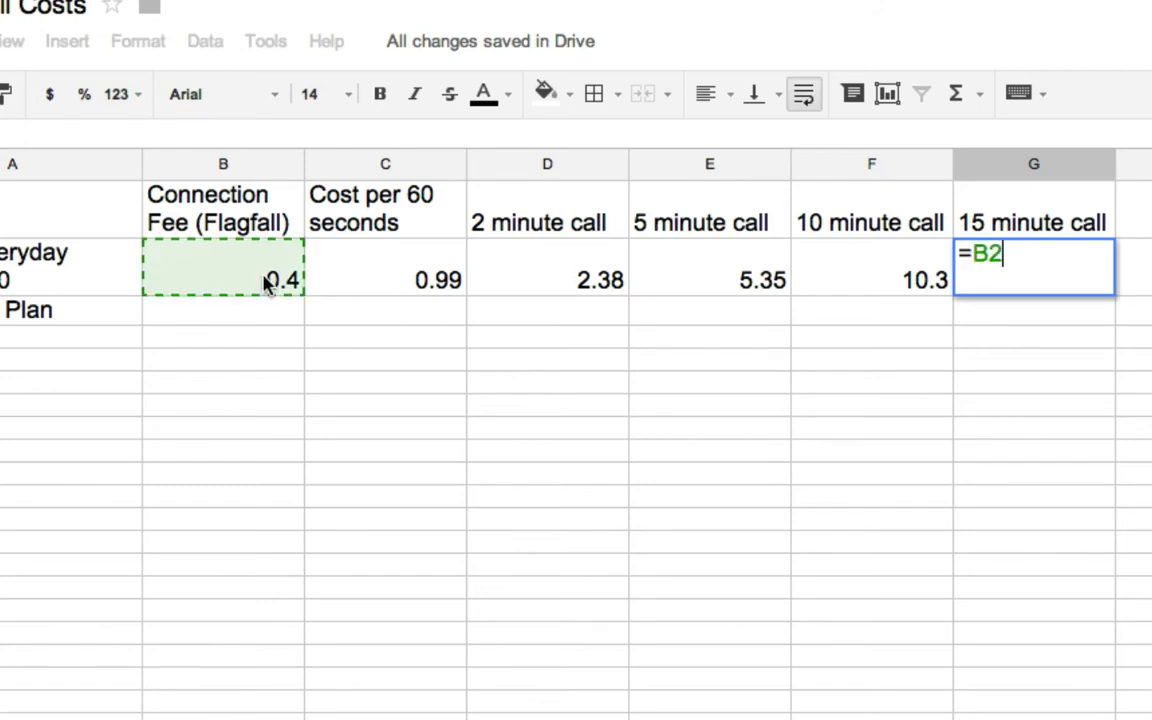
text(+()
click(419, 284)
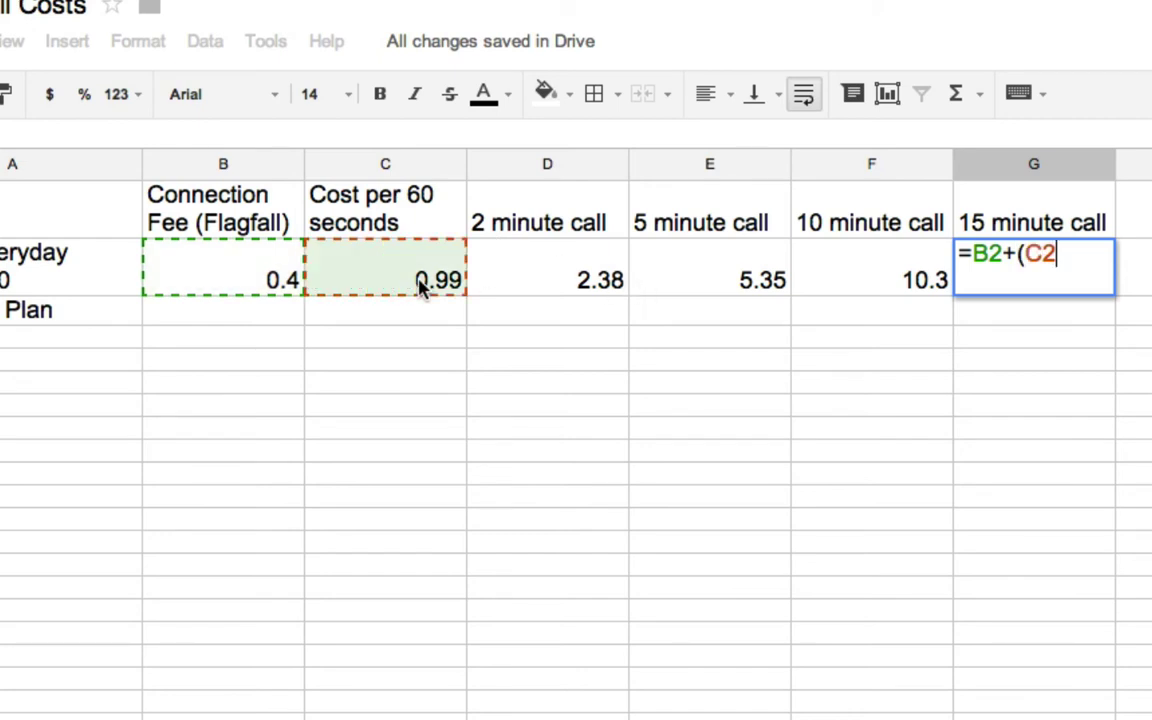
text(*15)
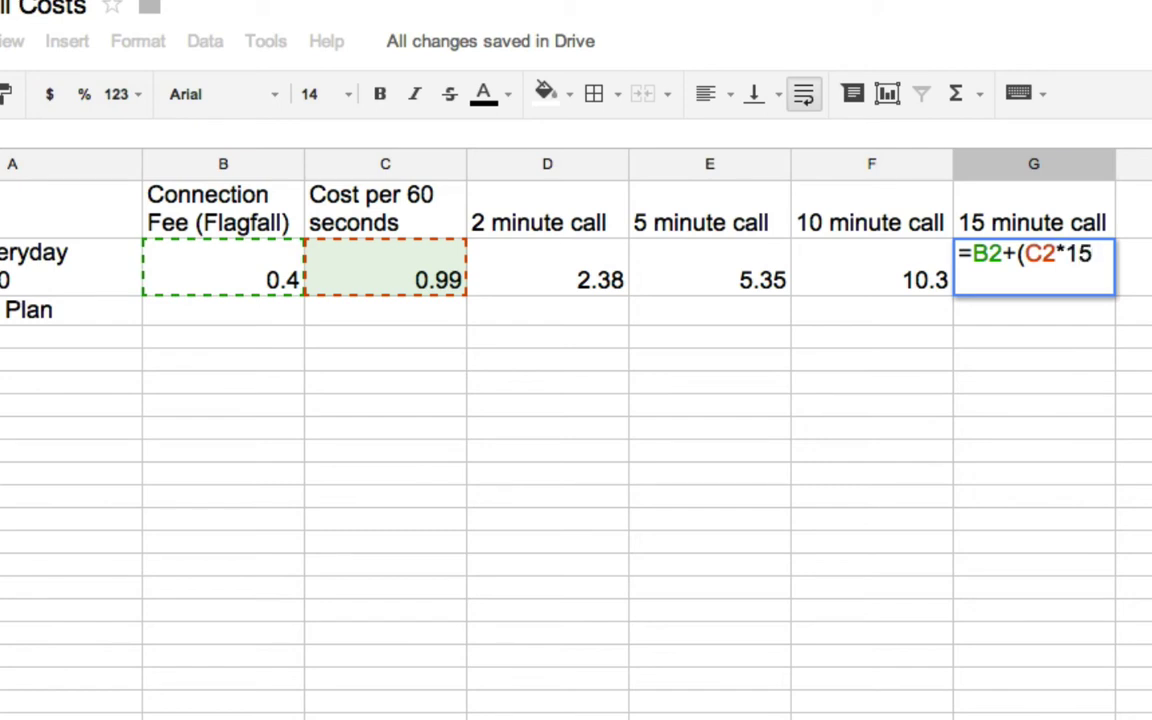
text())
key(Return)
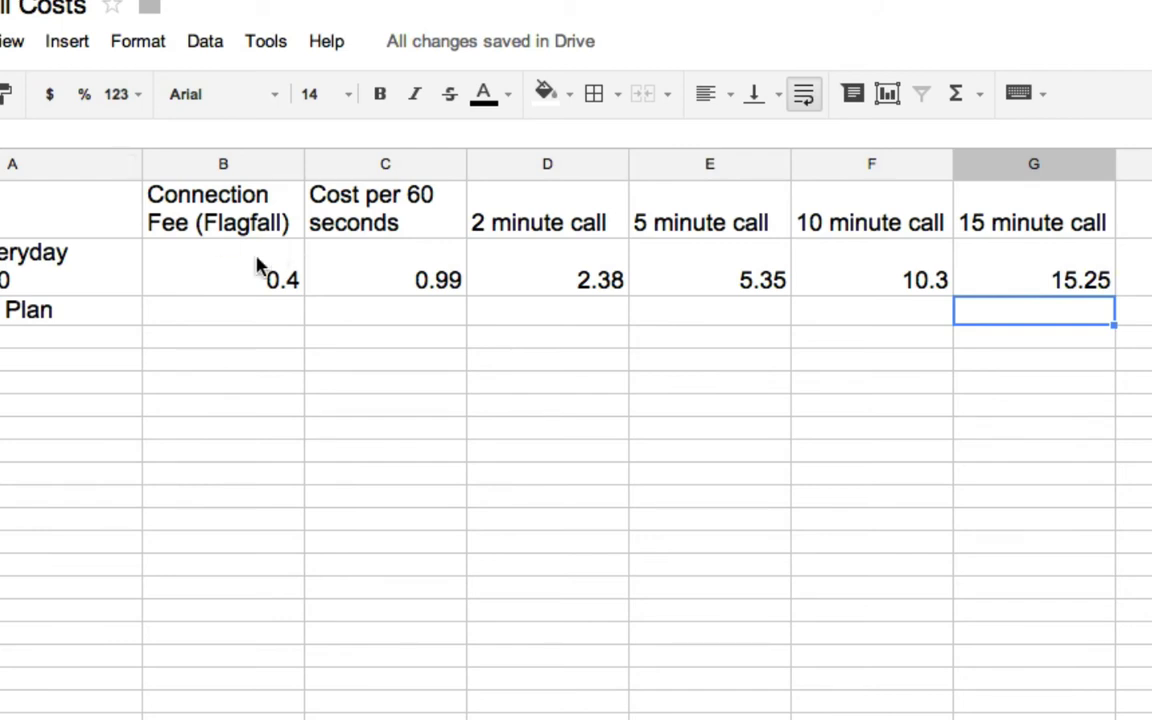
- Format the Telstra values in B2:G2 as currency
drag(700, 268, 1088, 270)
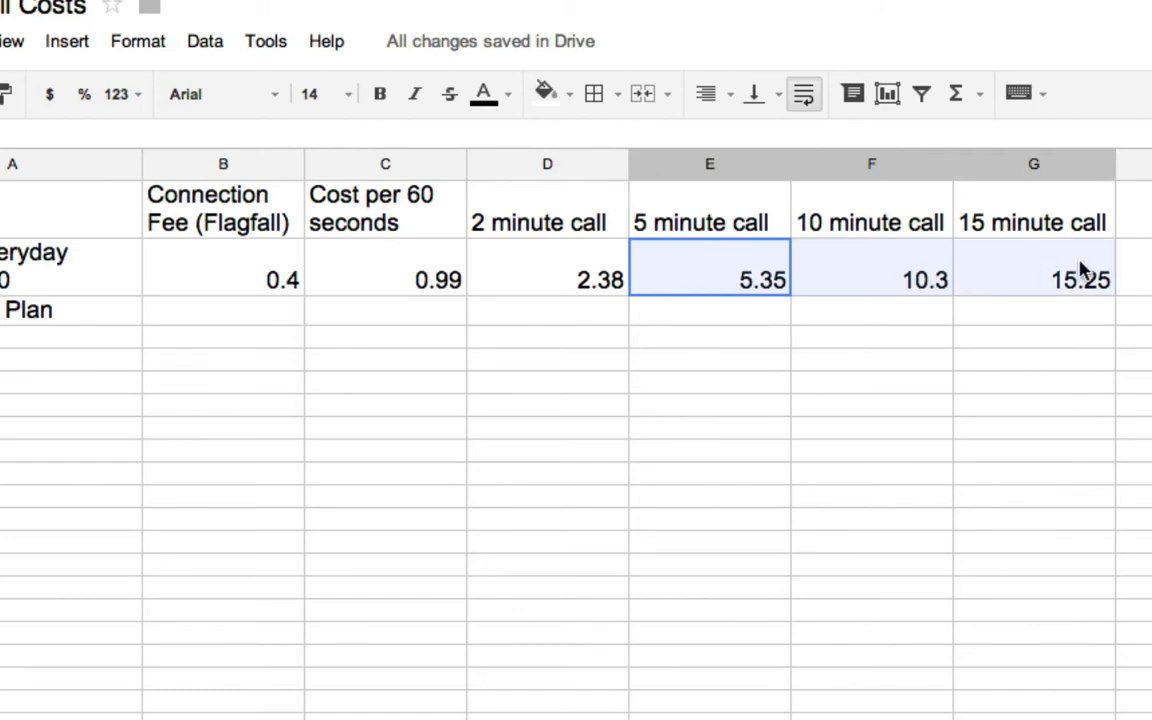
drag(213, 273, 1045, 287)
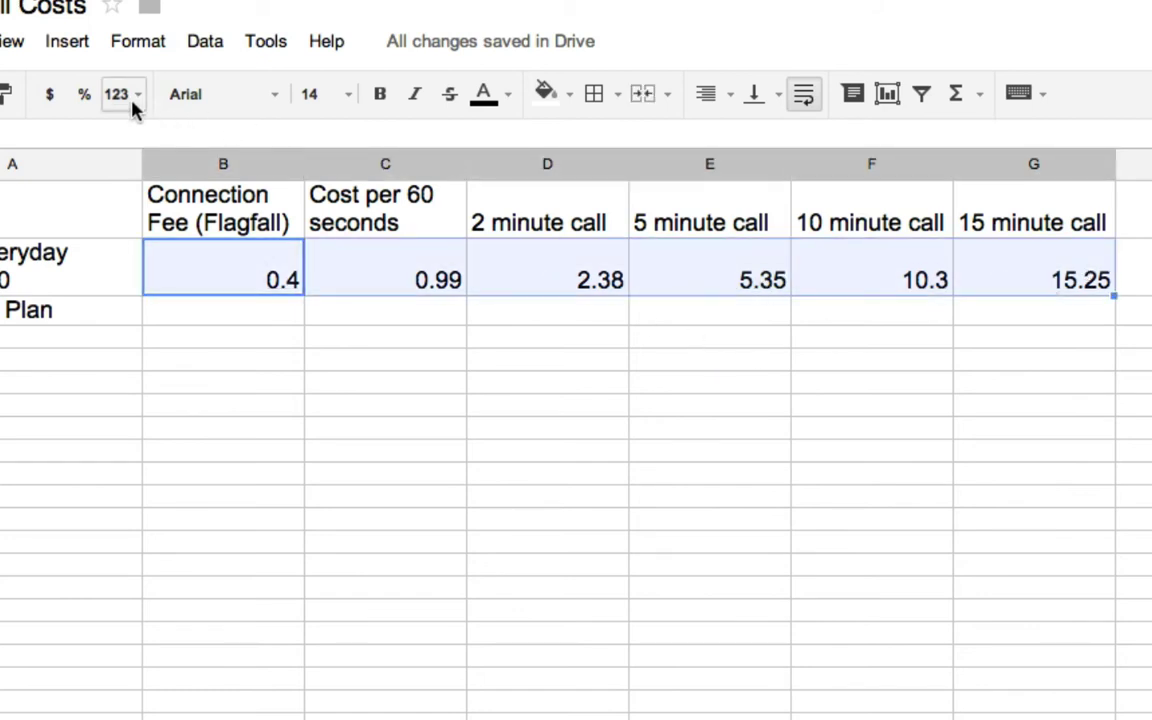
click(50, 96)
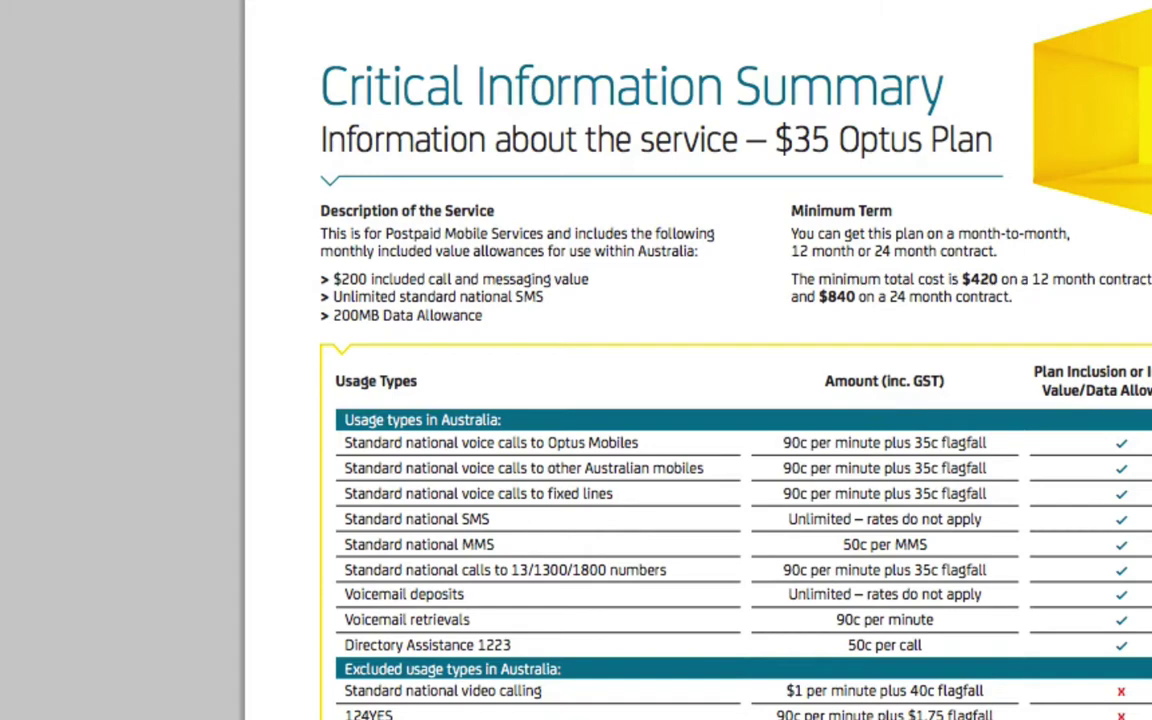
- Look up the Optus $35 Plan rates and enter the flagfall .35 in B3 and the cost per 60 seconds .90 in C3
scroll(813, 220, down, 3)
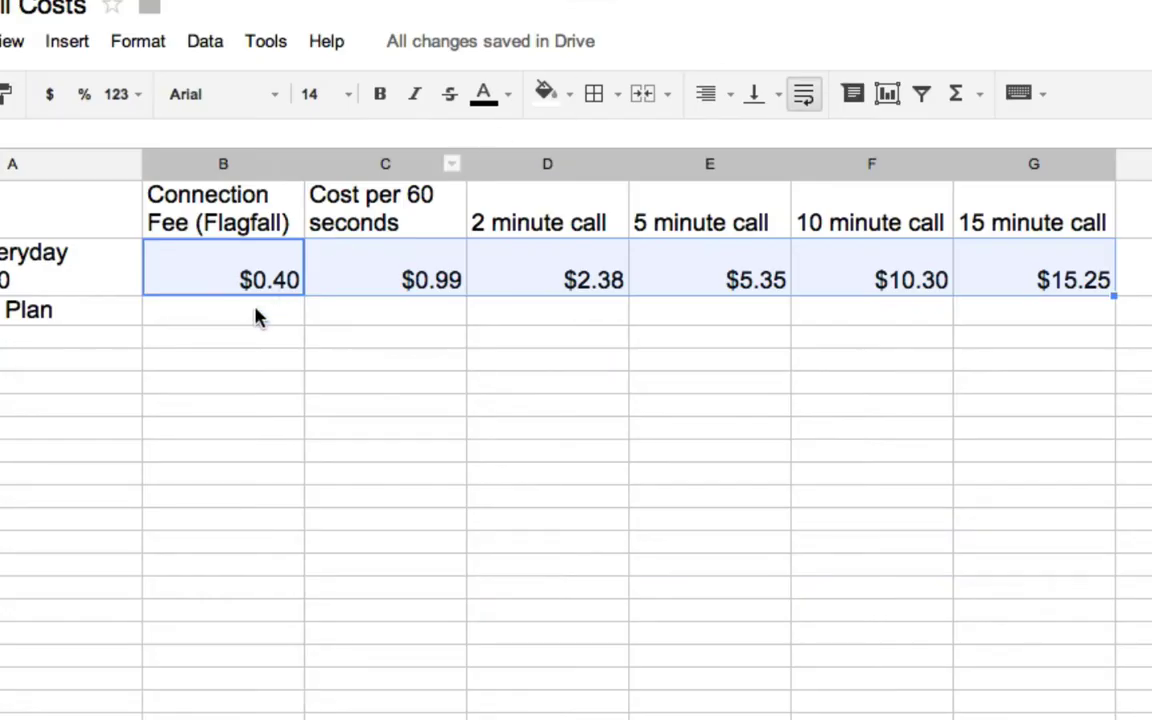
click(257, 318)
text(.35)
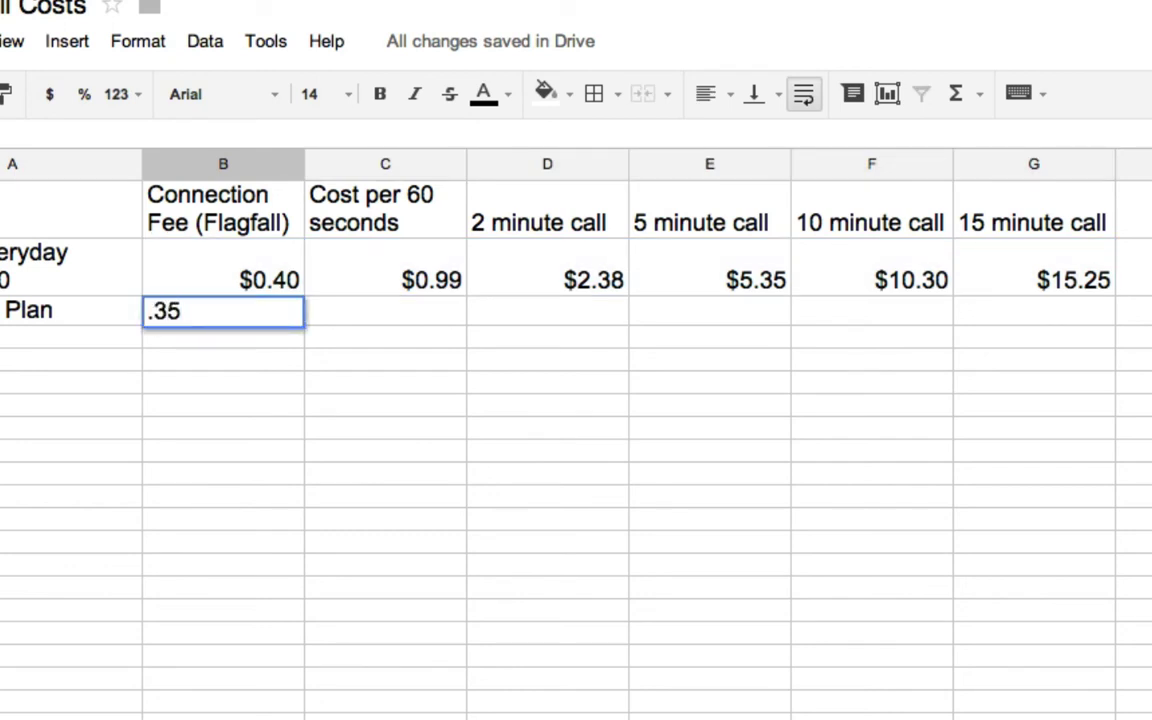
key(Tab)
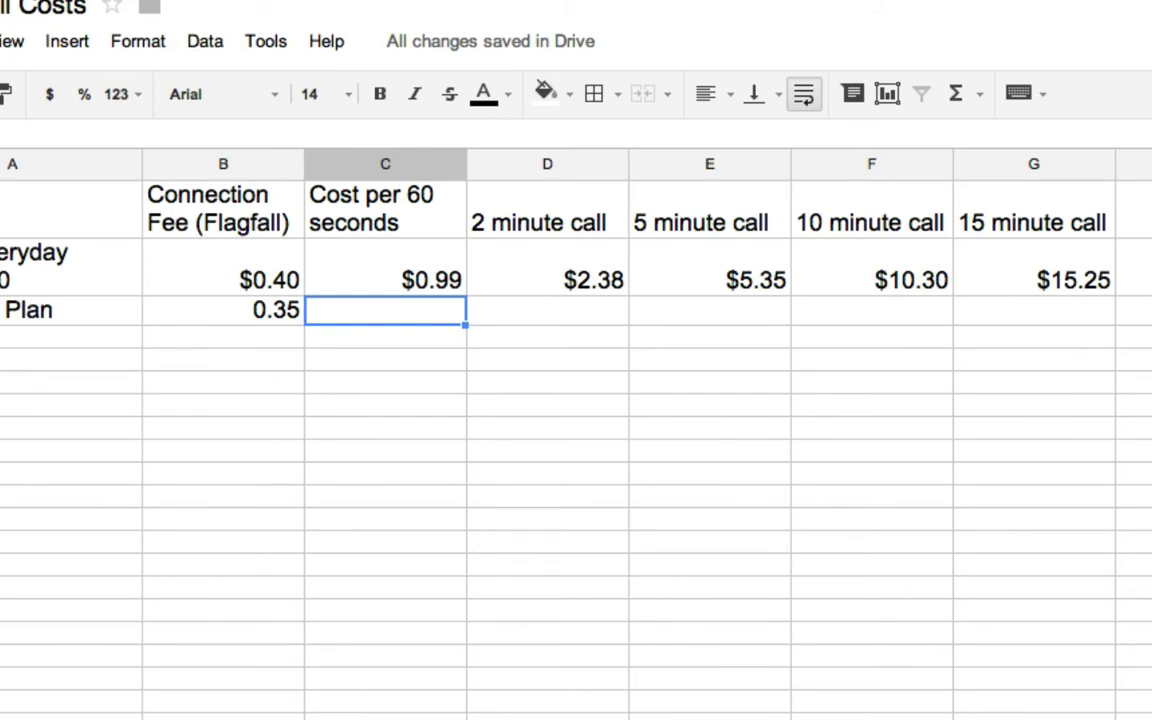
text(90)
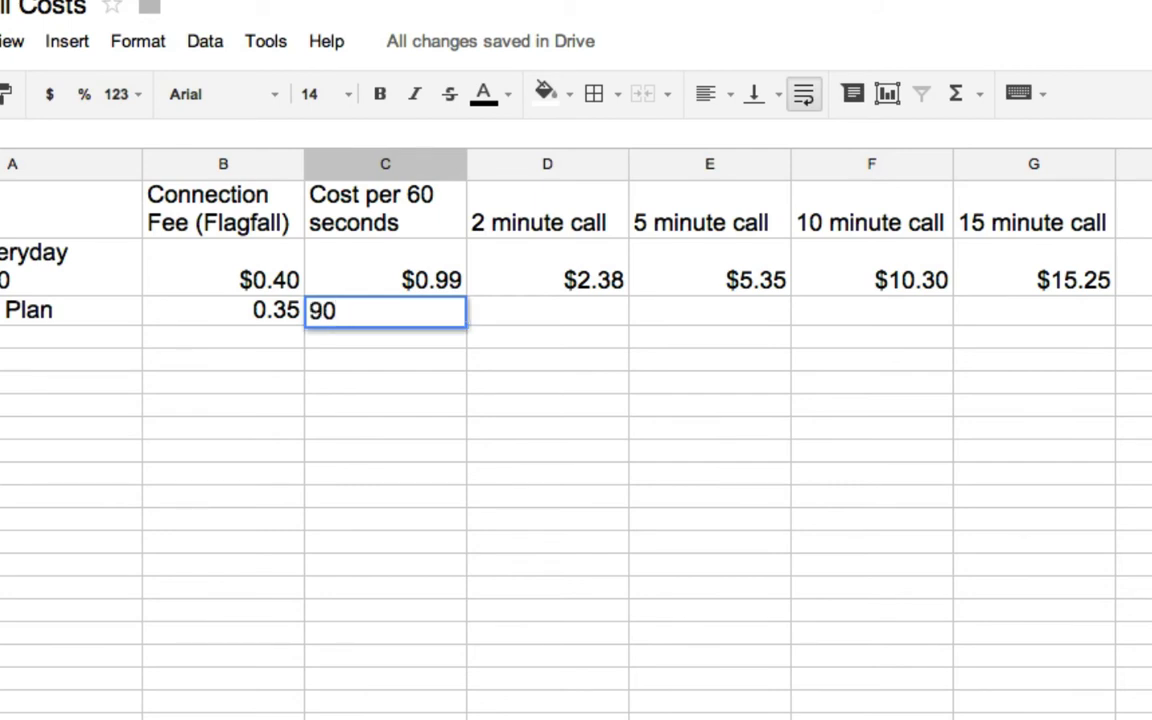
key(BackSpace)
key(BackSpace)
text(.90)
key(Return)
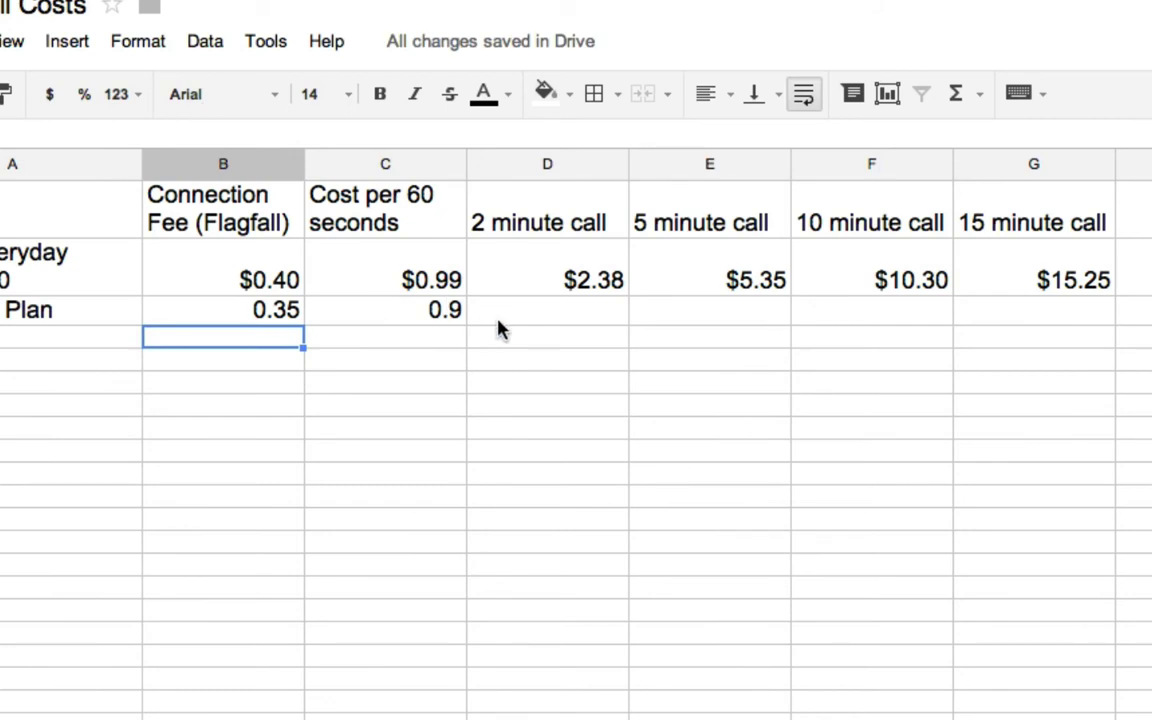
- Format the Optus row cells B3:G3 as currency
drag(270, 311, 1015, 318)
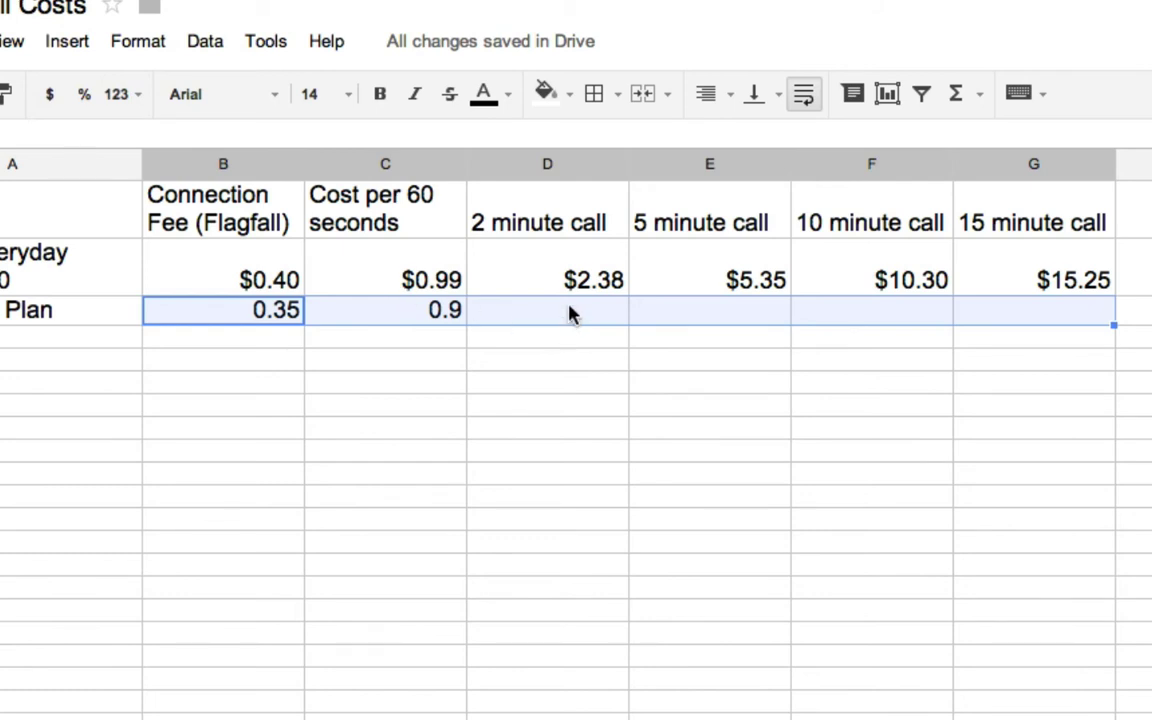
click(53, 95)
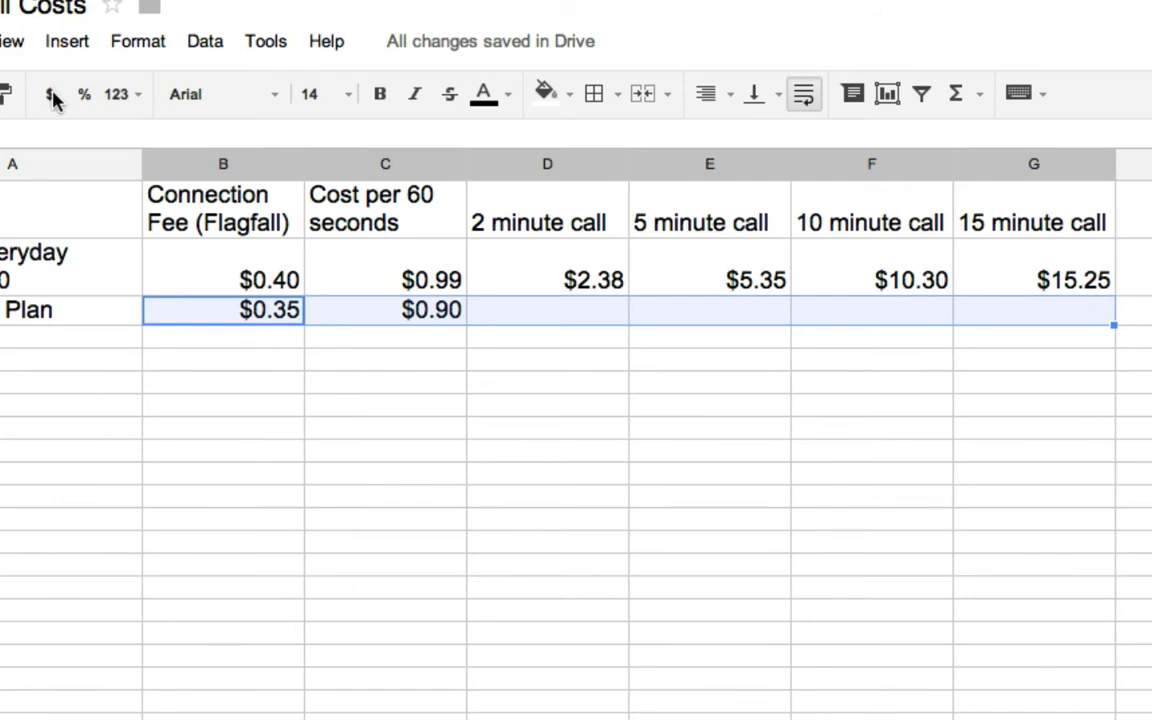
click(599, 315)
click(650, 335)
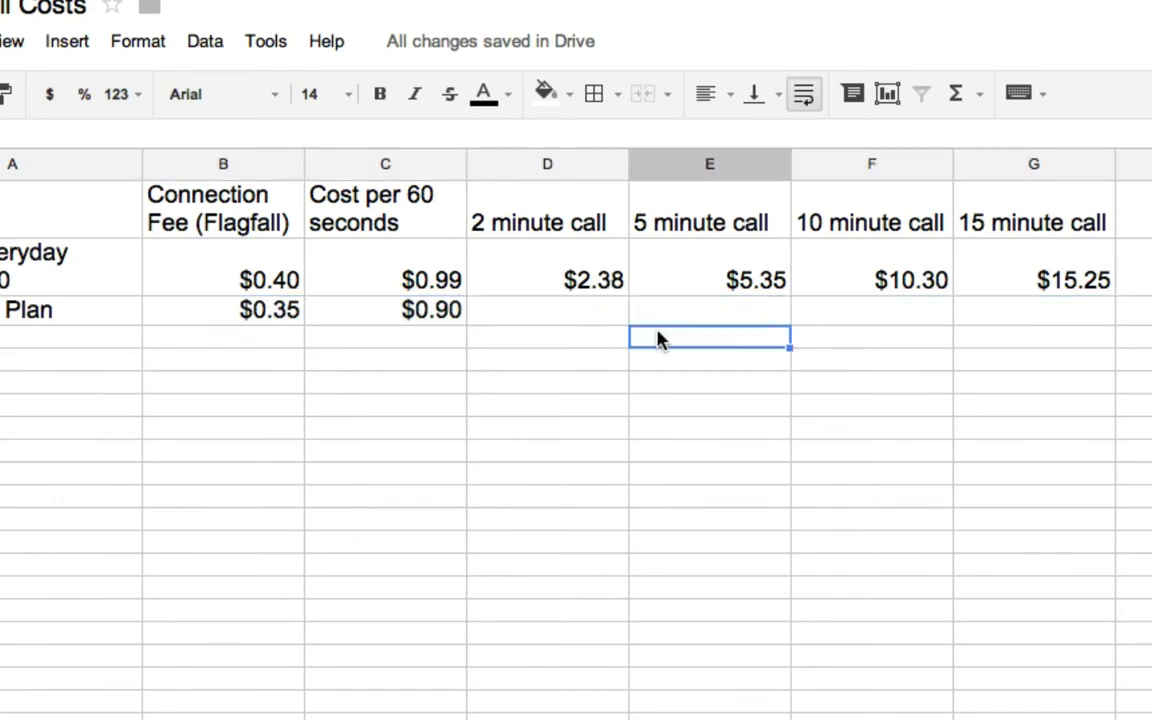
- Fill the 2, 5, 10 and 15 minute call formulas from D2:G2 down into the Optus row
click(594, 282)
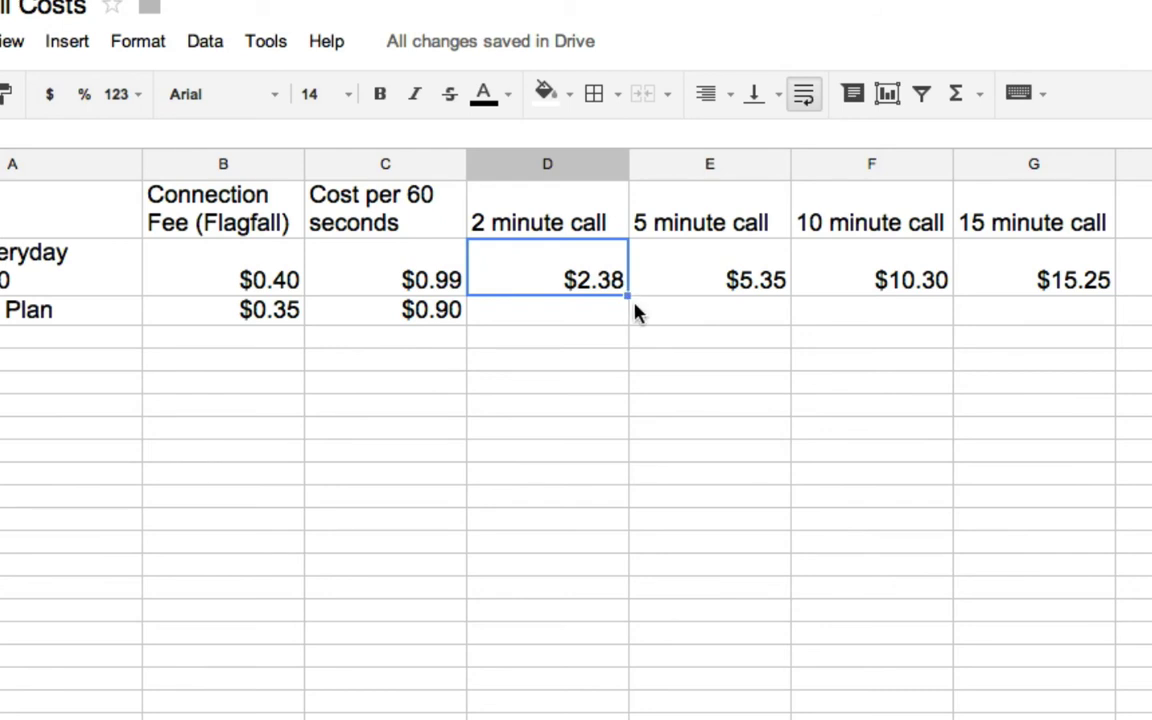
drag(628, 295, 627, 320)
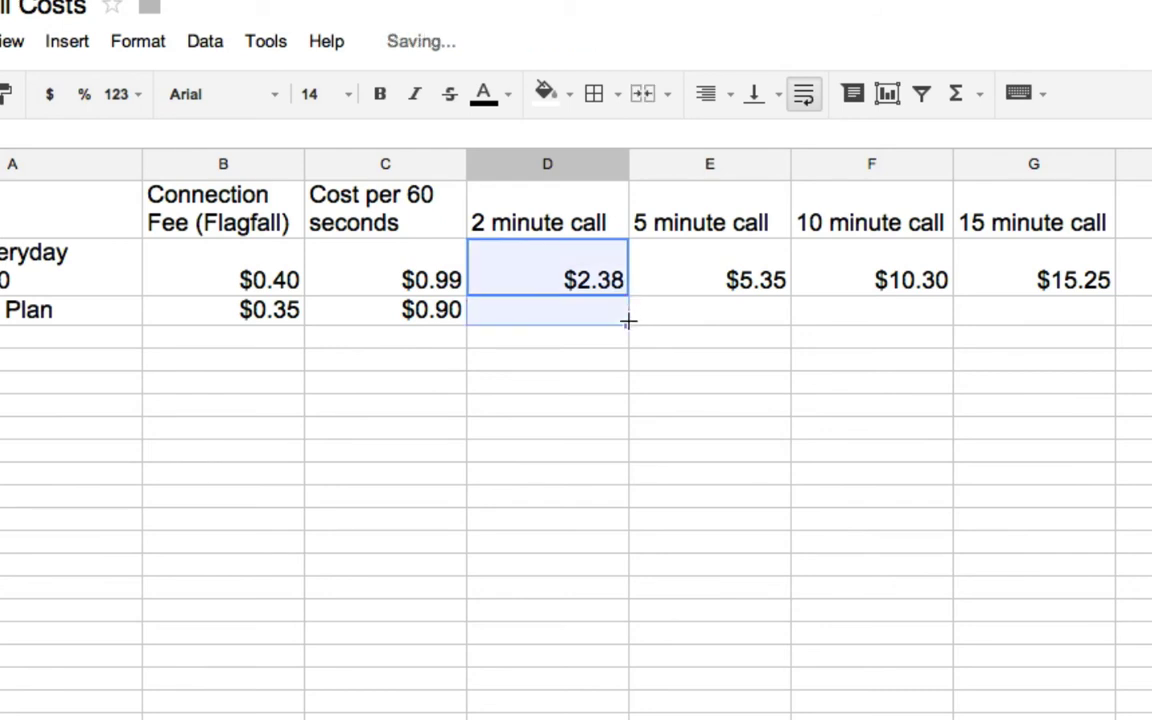
click(722, 388)
drag(706, 273, 1093, 276)
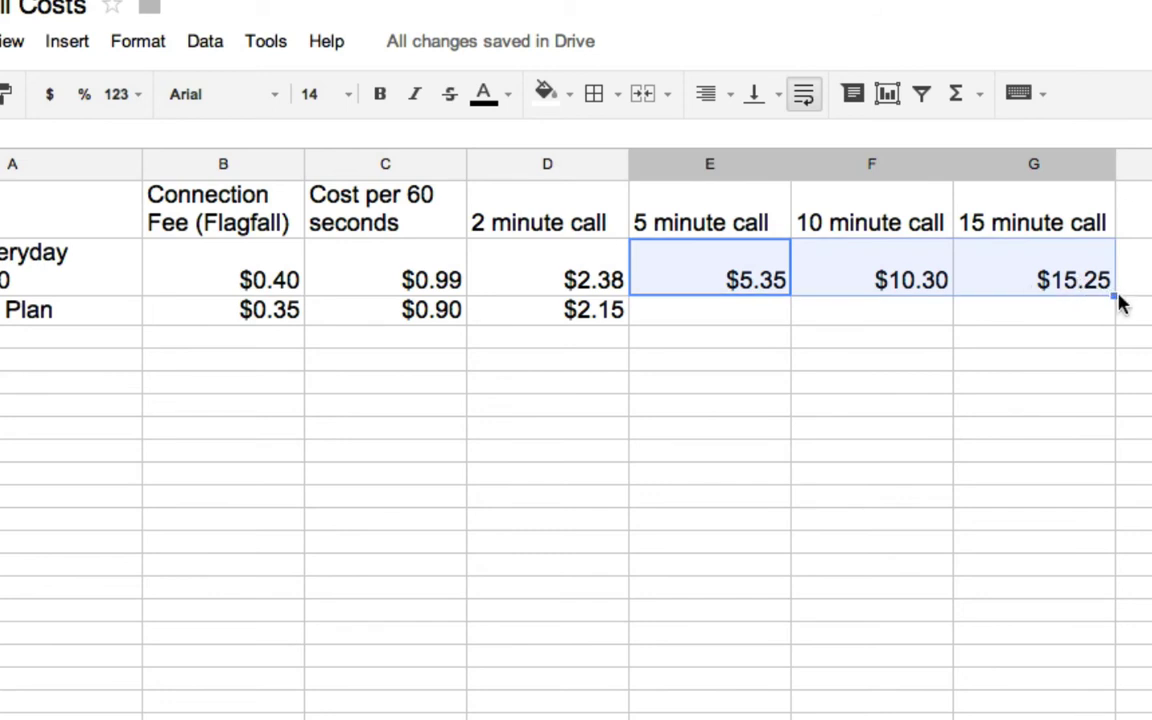
drag(1115, 296, 1111, 319)
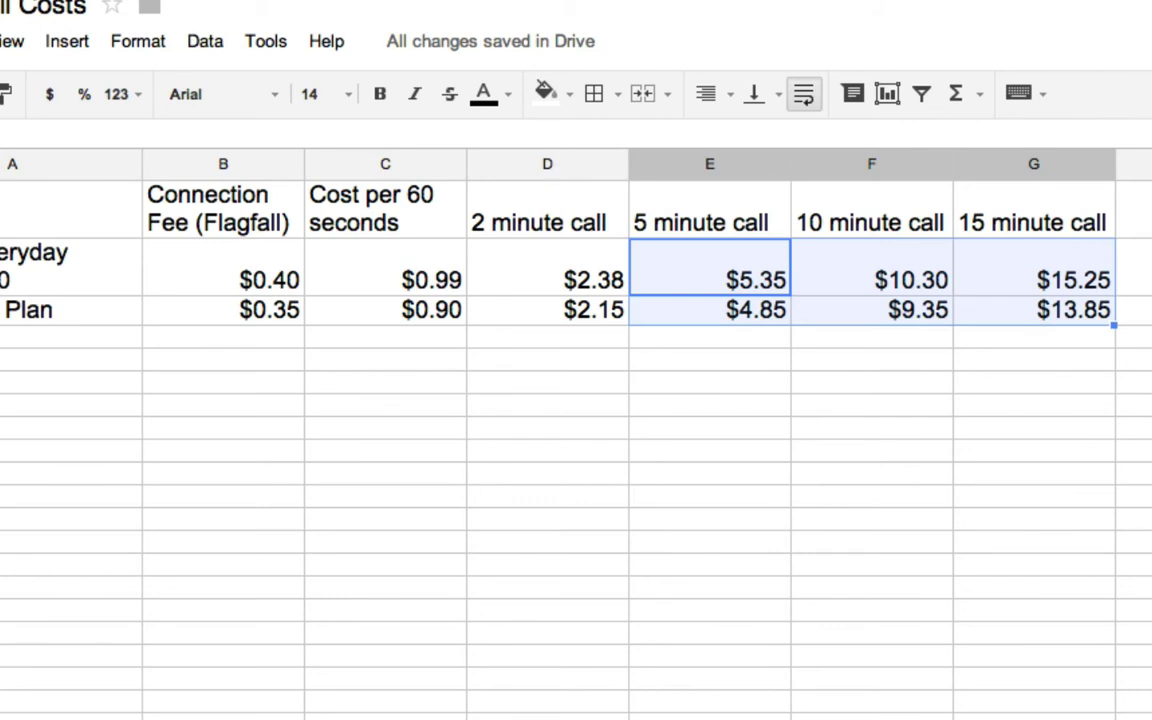
click(1133, 381)
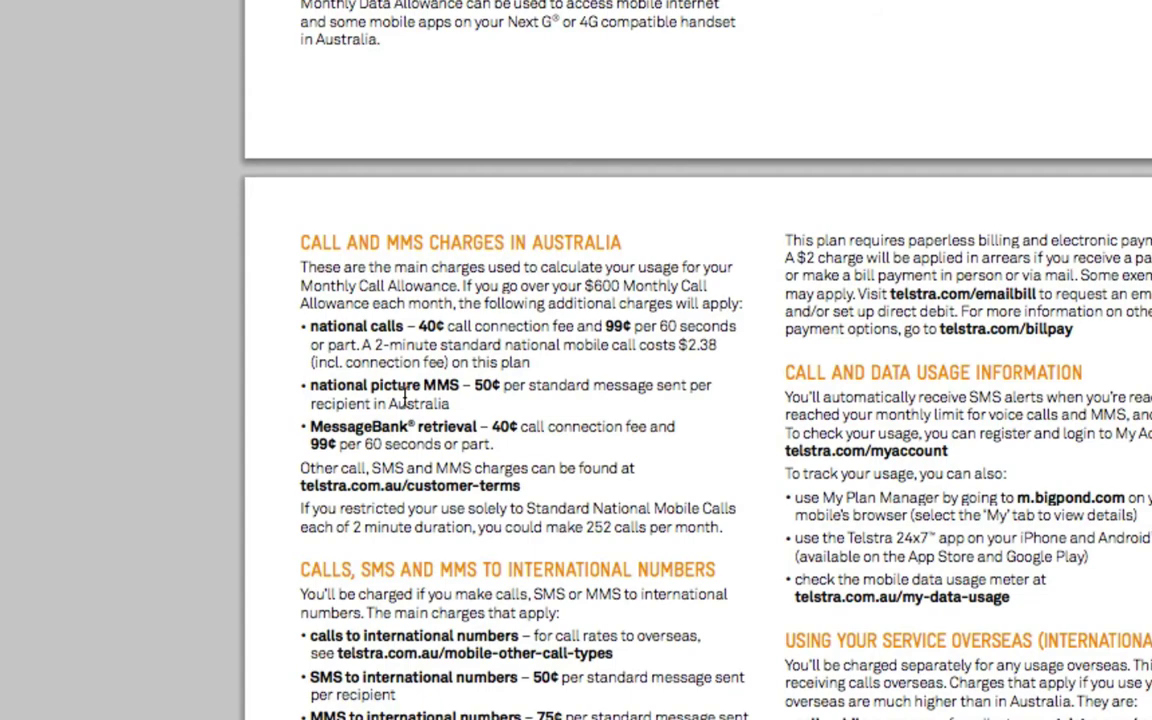
- Calculate in H2 how many 10 minute Telstra calls the $600 allowance covers with =600/F2, formatted as a number with two decimals
scroll(363, 354, up, 10)
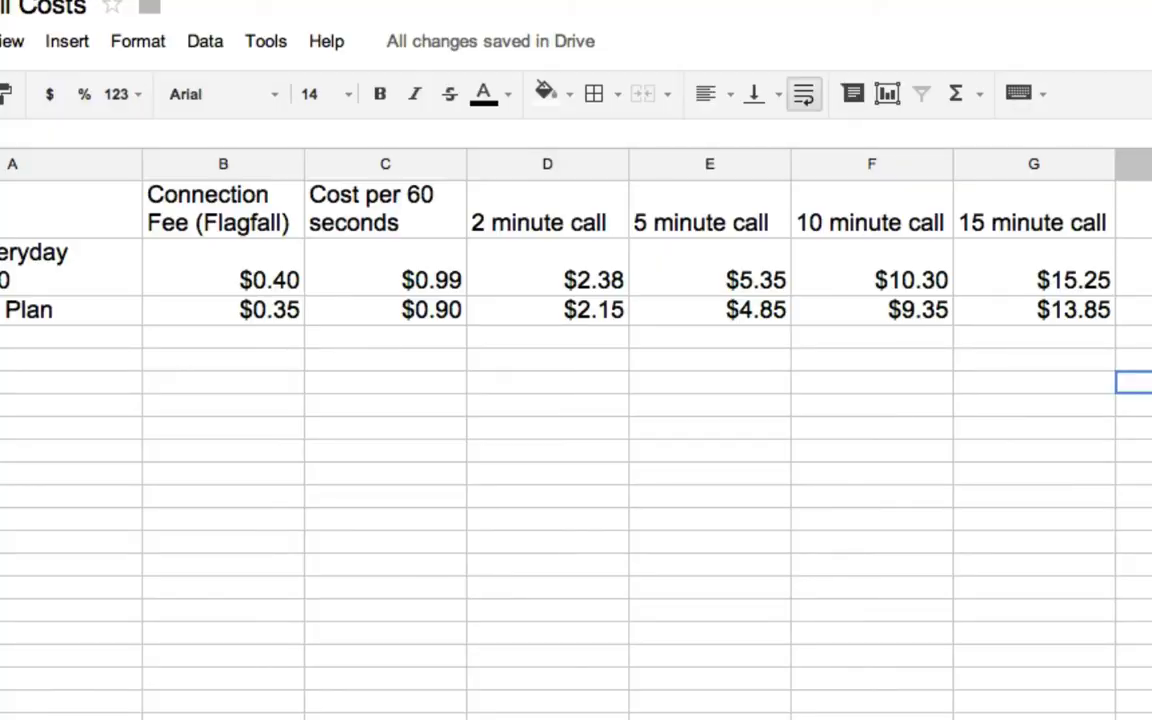
click(1140, 225)
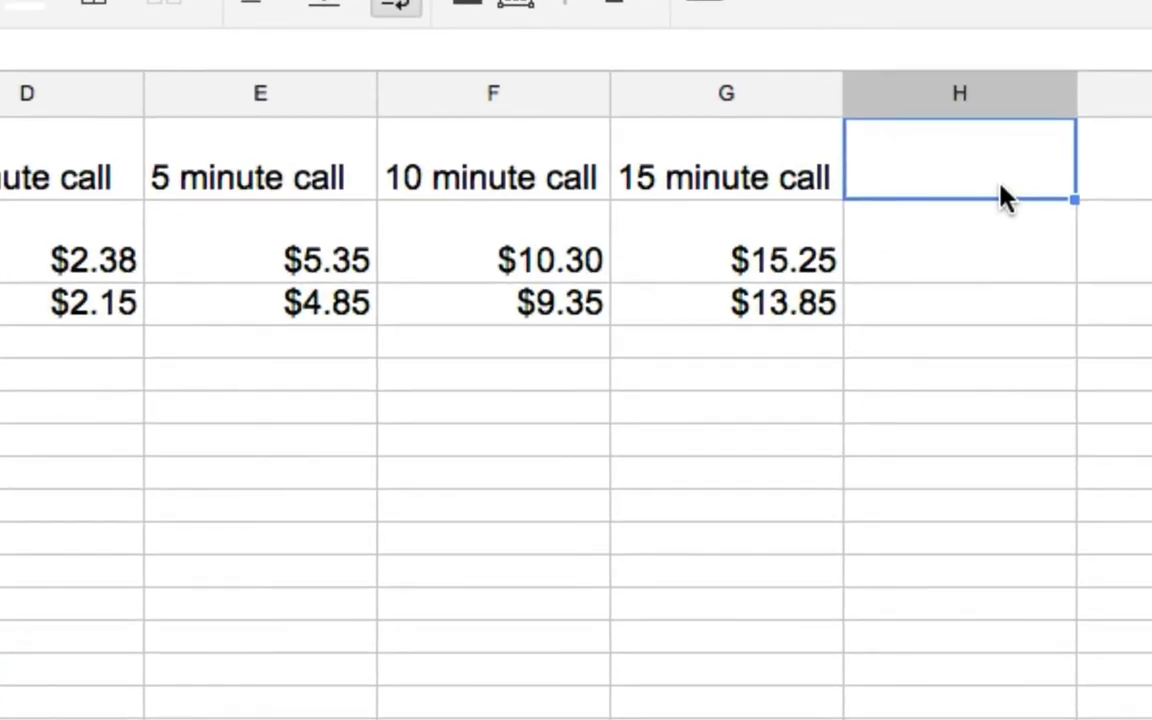
click(988, 276)
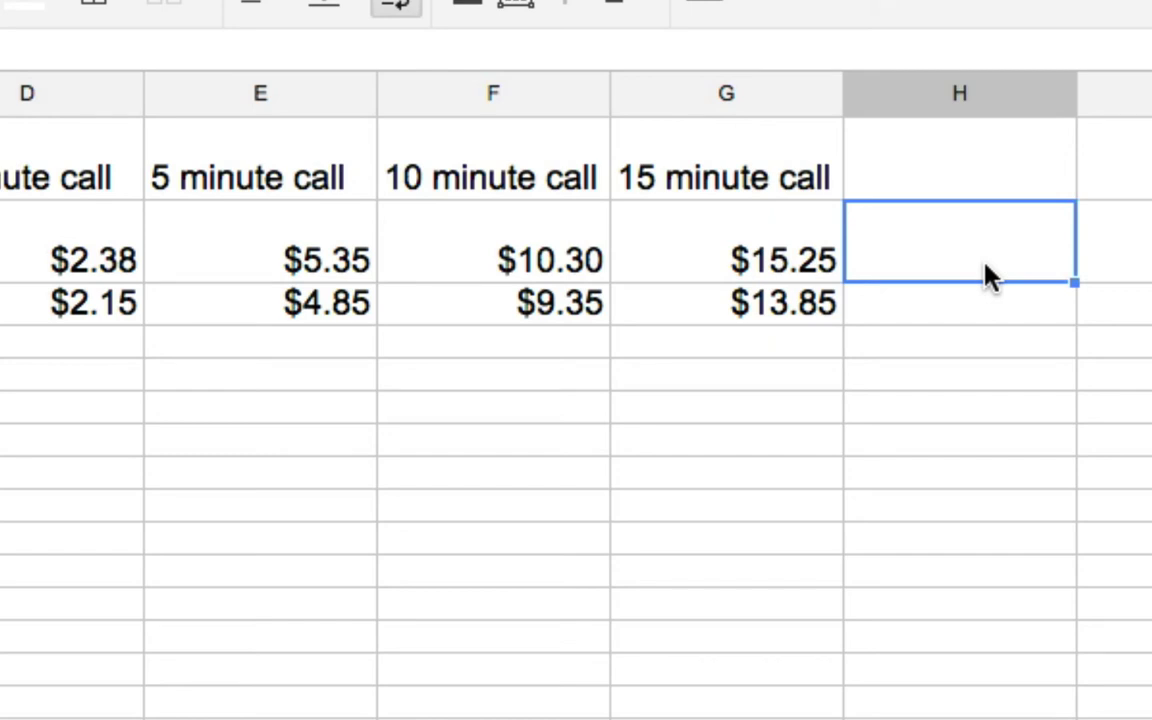
text(=)
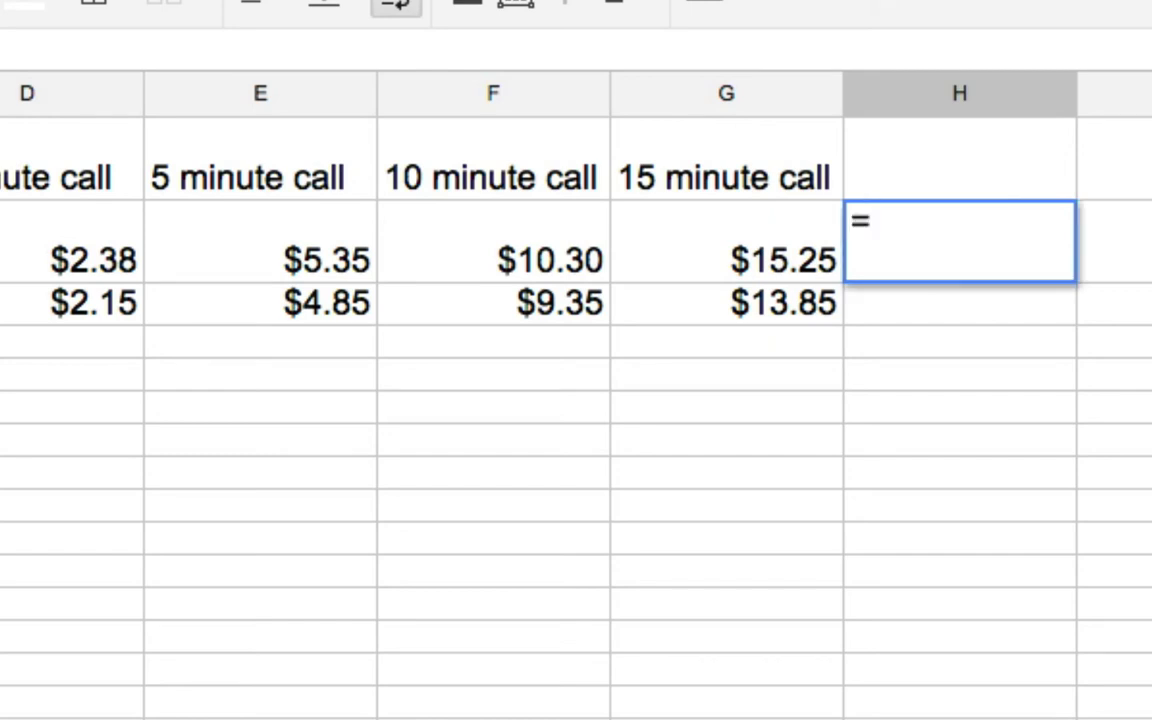
text(600)
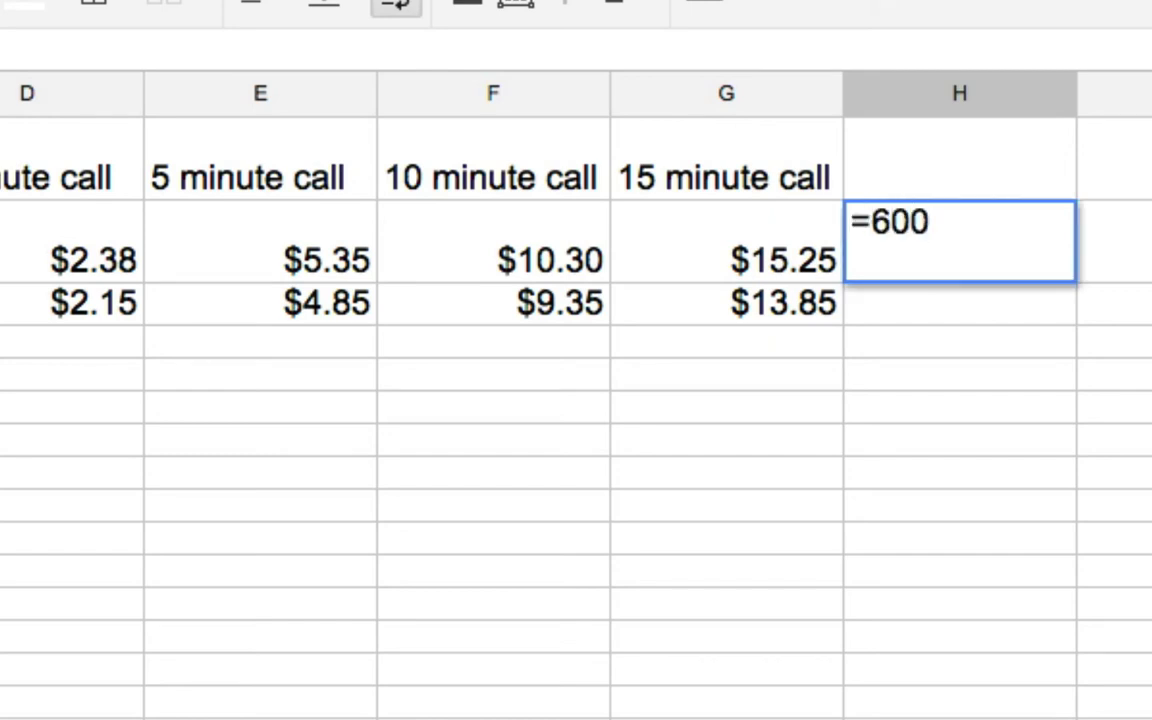
text(/)
click(522, 272)
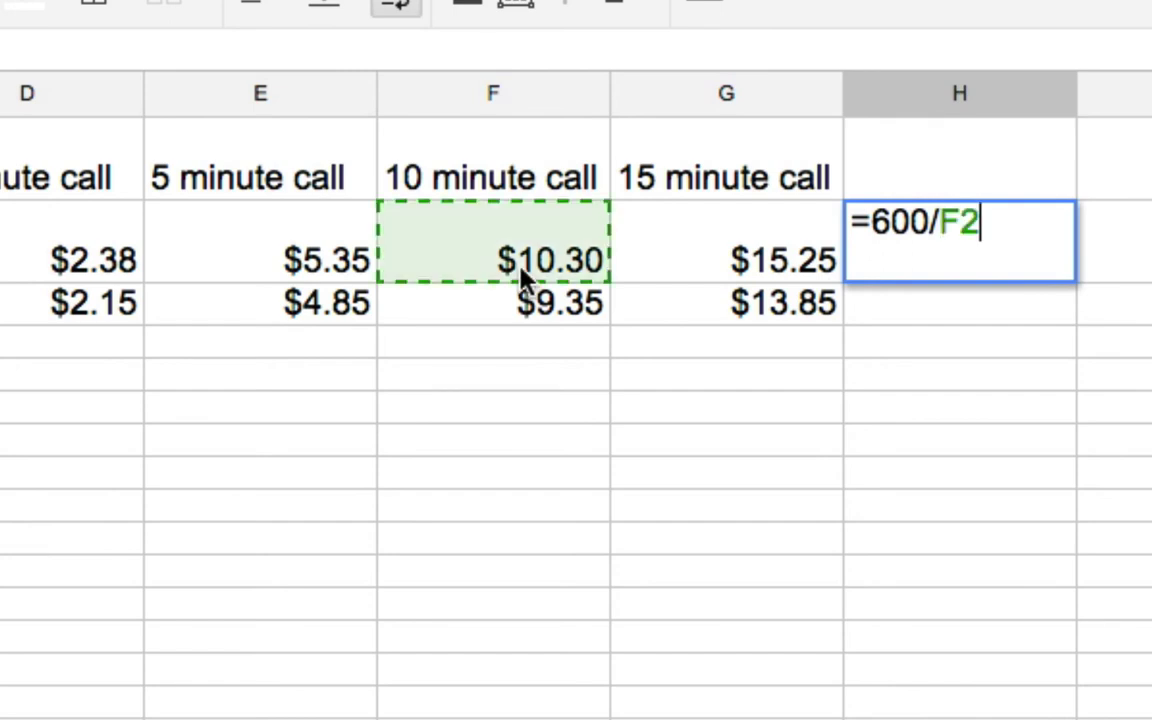
key(Return)
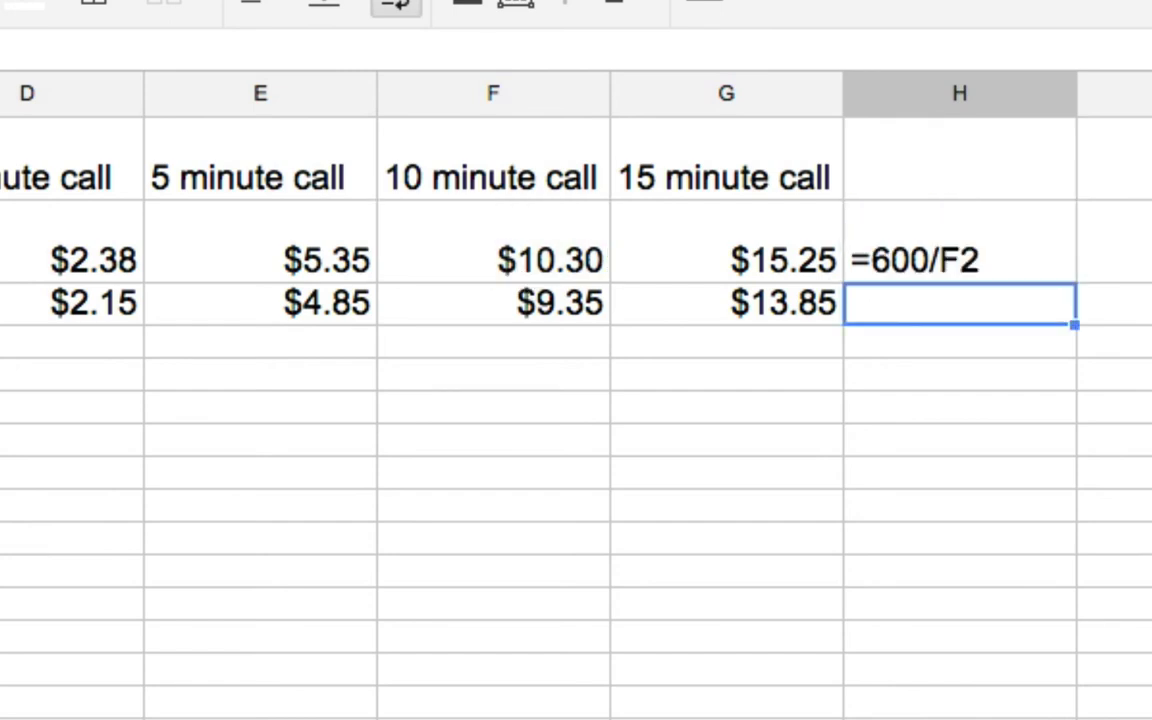
click(962, 271)
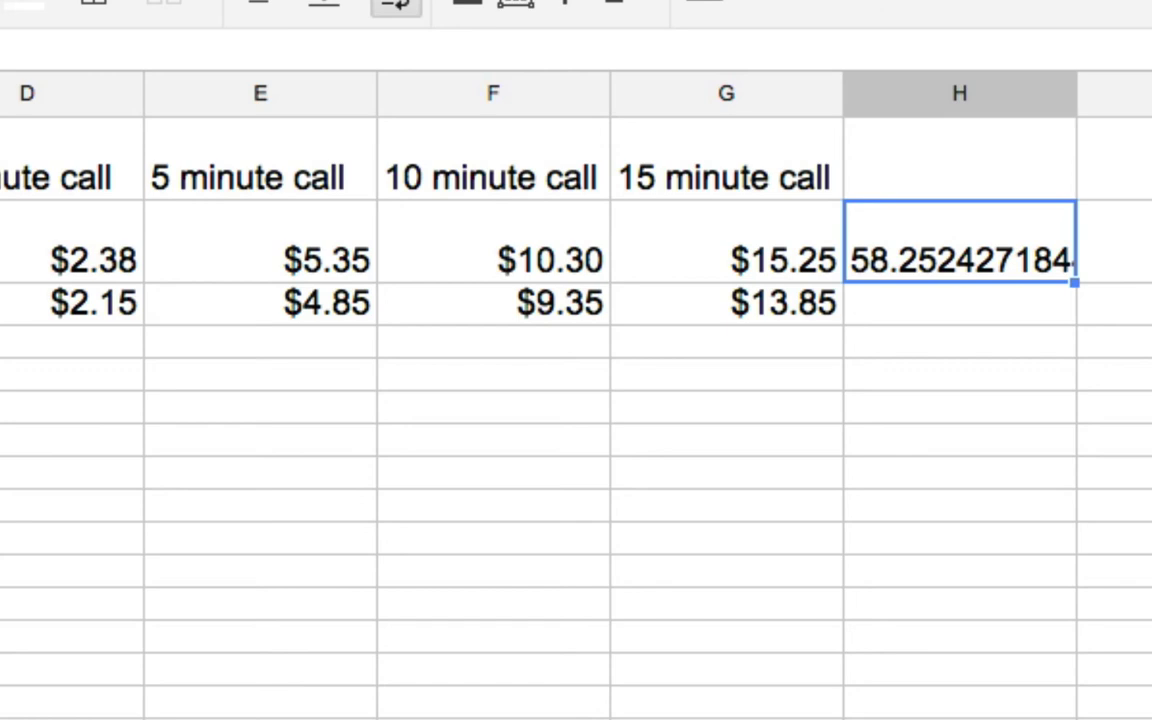
key(ctrl+shift+1)
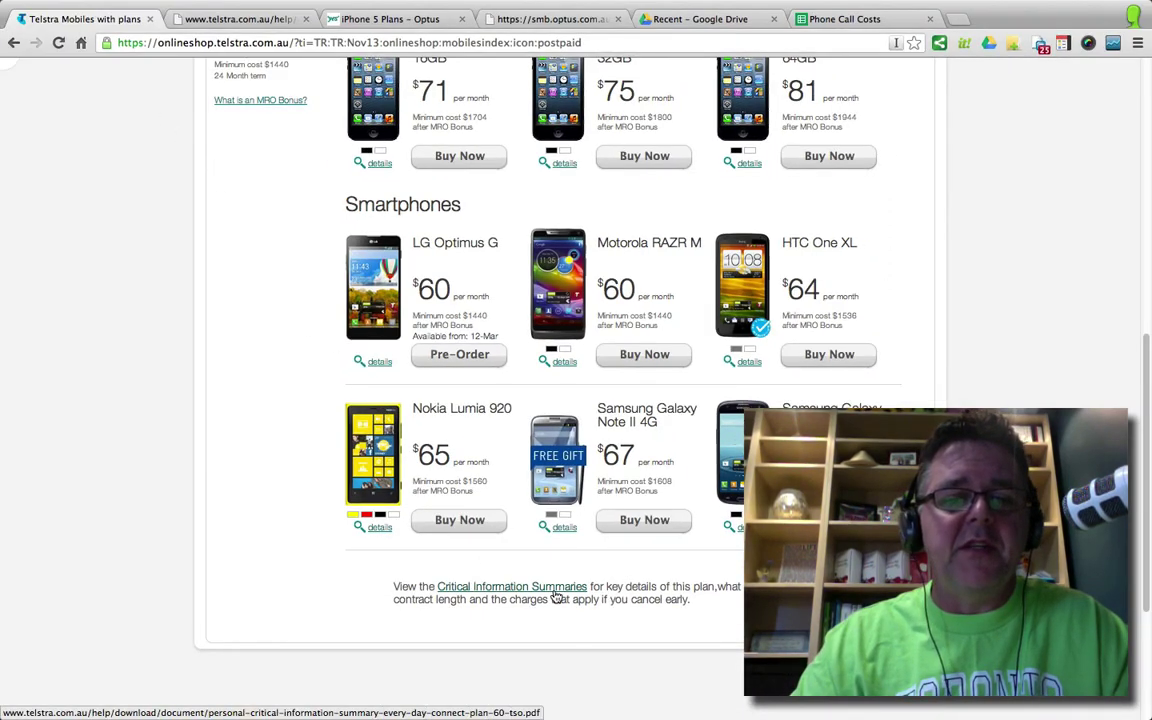
- Review the Optus iPhone 5 plans and the $35 plan's Critical Information Summary, and return to the Phone Call Costs spreadsheet
click(383, 22)
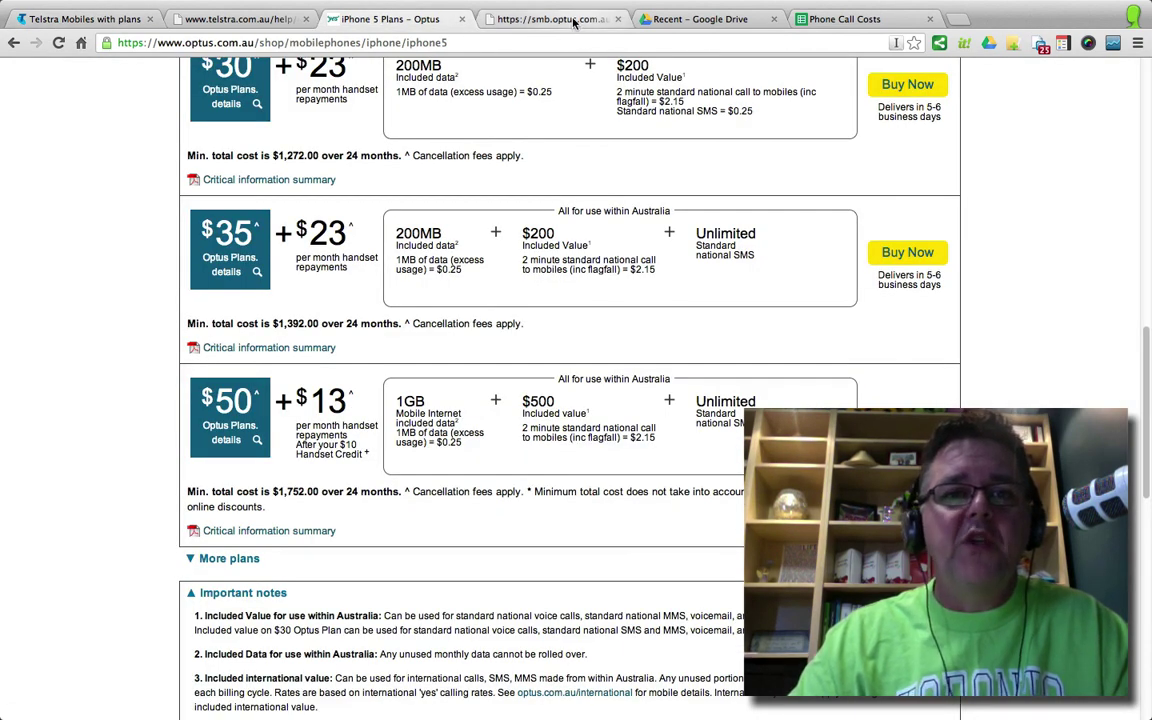
click(518, 22)
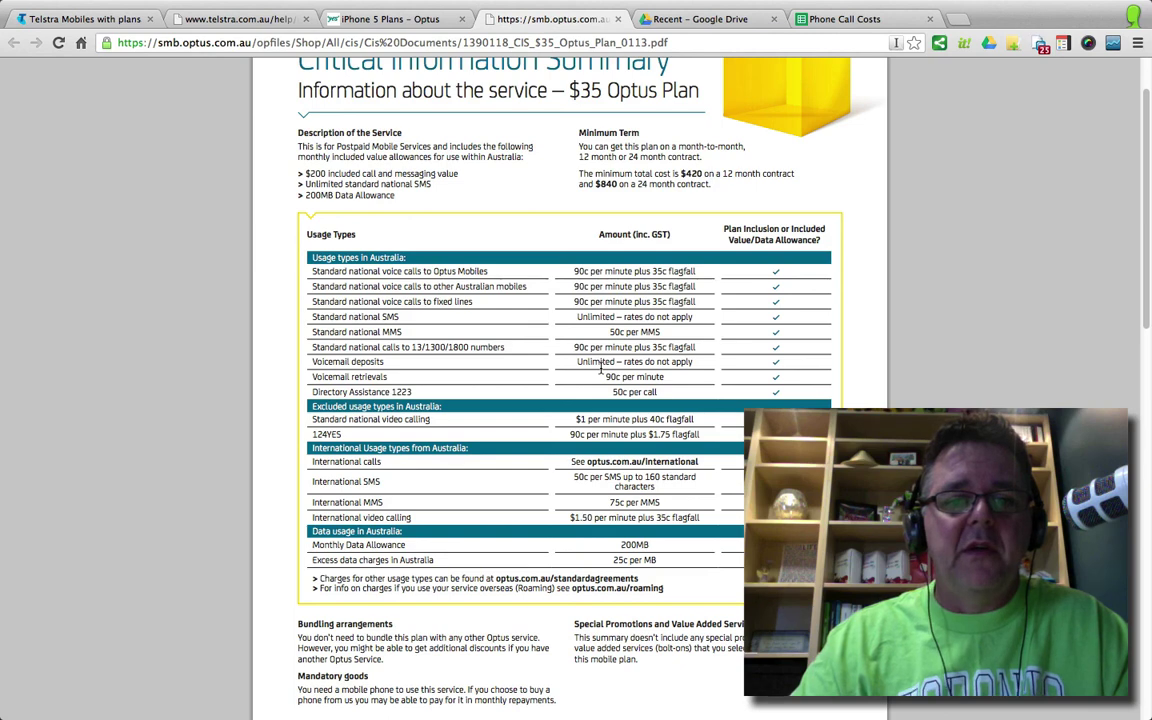
scroll(601, 370, down, 1)
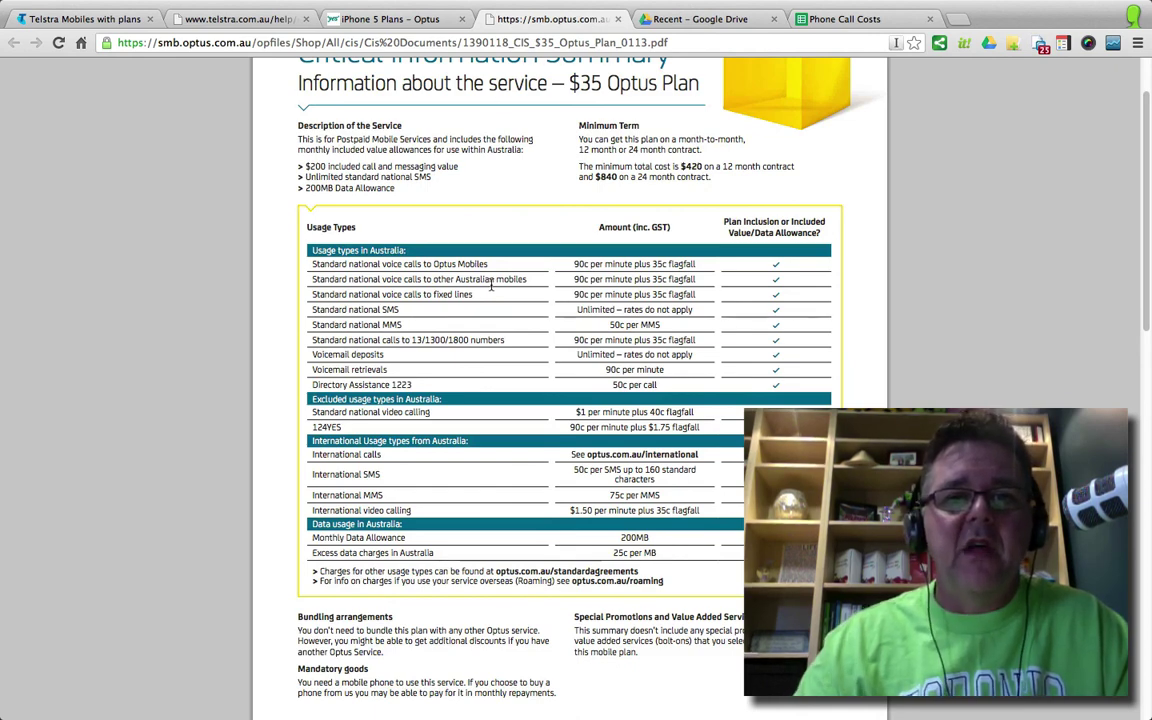
click(866, 19)
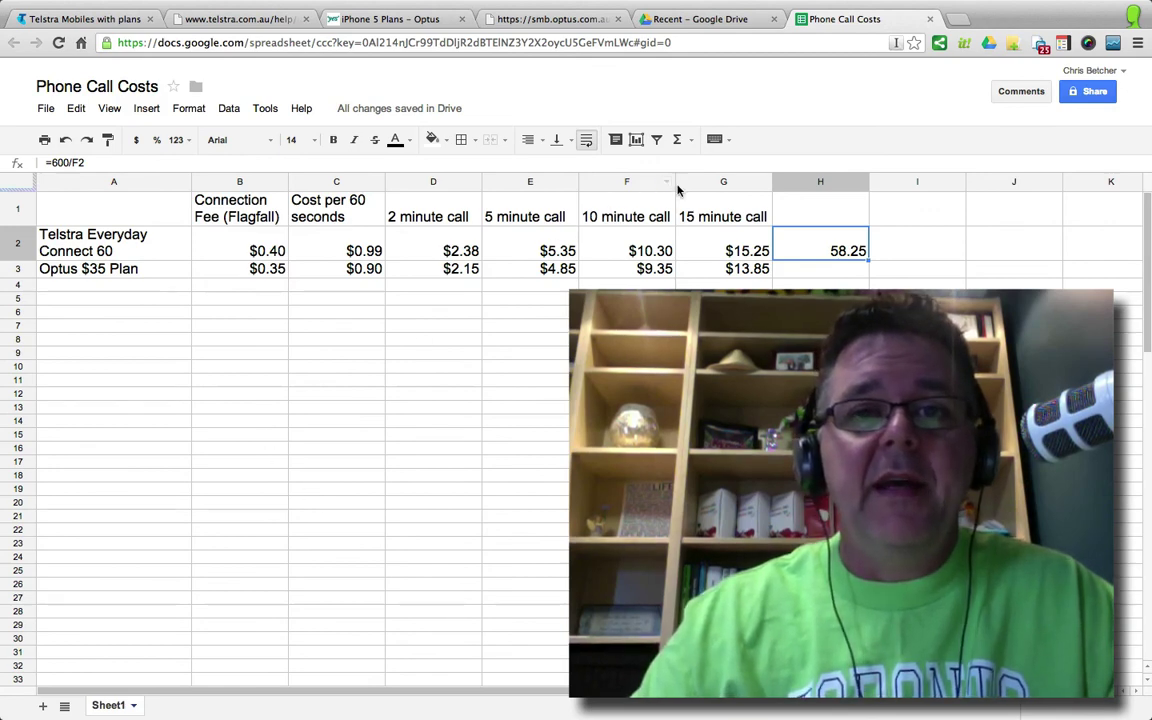
mouse_move(708, 5)
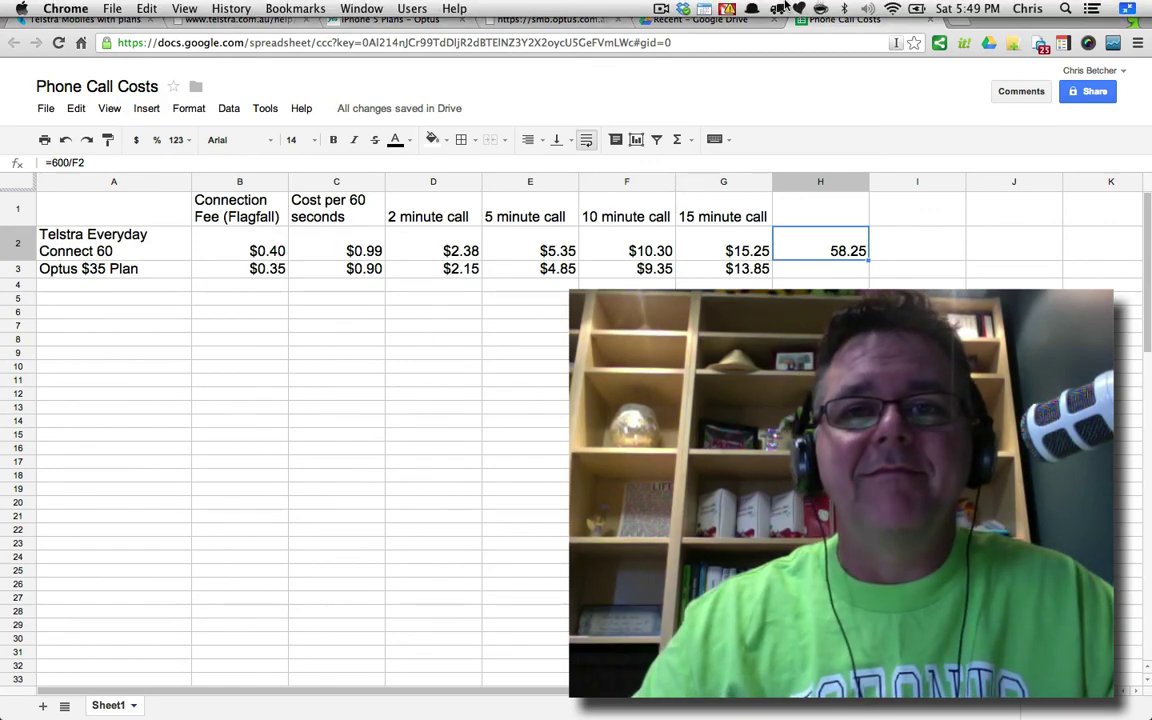